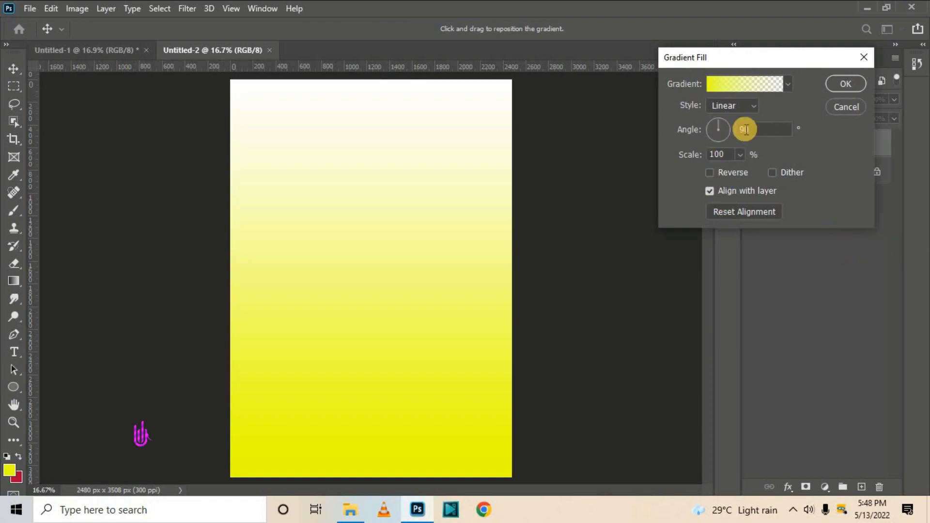
Step: Keep the gradient fill style Linear and set the gradient's start colour stop to dark green 0a2e00
click(749, 108)
click(743, 119)
click(753, 87)
click(575, 390)
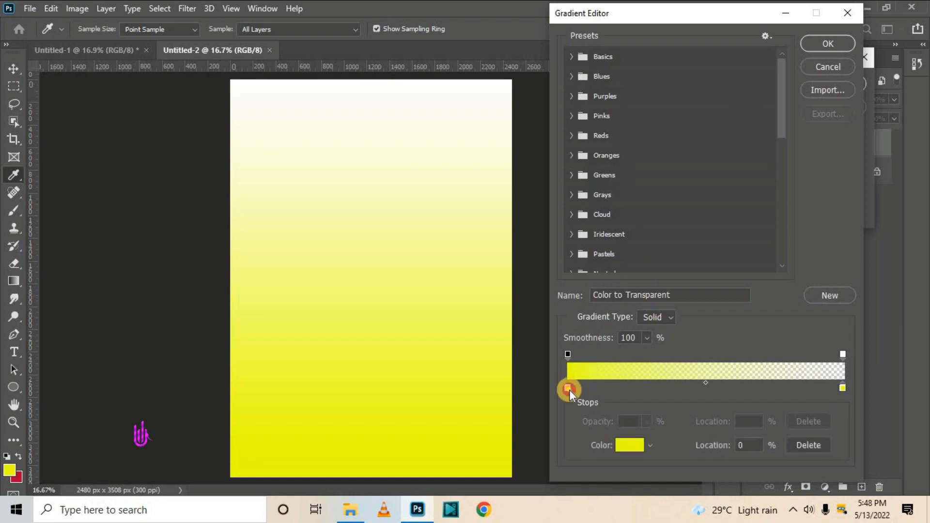
click(630, 445)
click(754, 185)
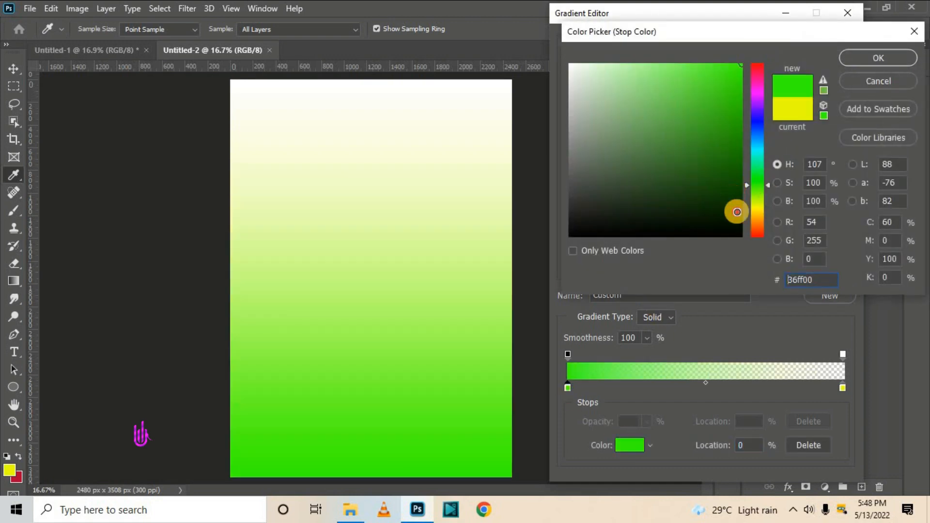
mouse_move(735, 209)
mouse_down()
mouse_move(740, 221)
mouse_move(742, 205)
mouse_move(740, 218)
mouse_up()
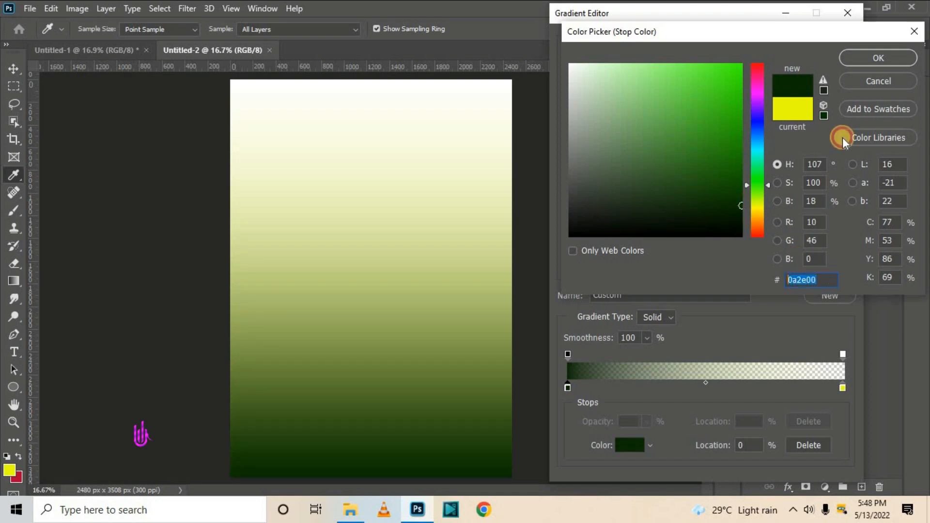
click(857, 58)
Step: Remove the gradient's transparent end stop, set the end colour stop to bright green 18ff00, and accept the gradient
drag(842, 355, 841, 320)
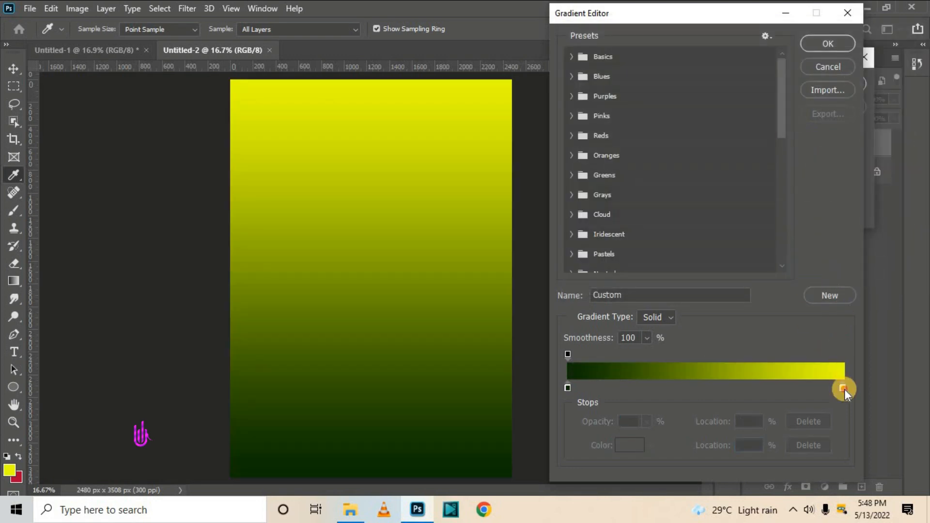
click(843, 388)
click(630, 443)
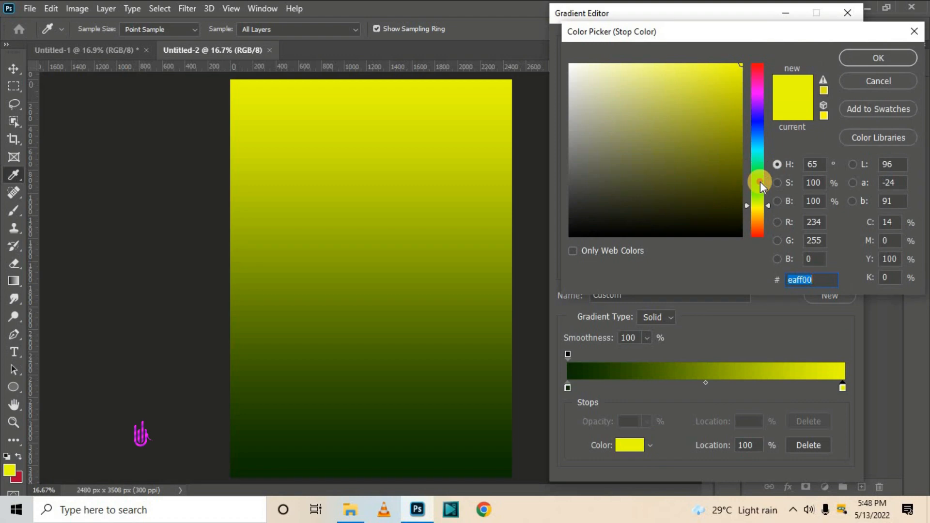
click(760, 181)
click(817, 281)
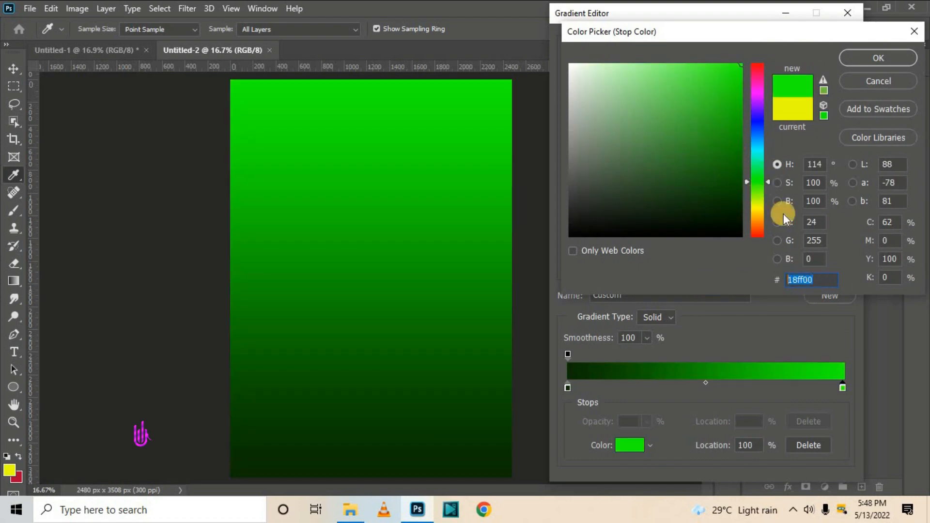
click(865, 54)
click(835, 45)
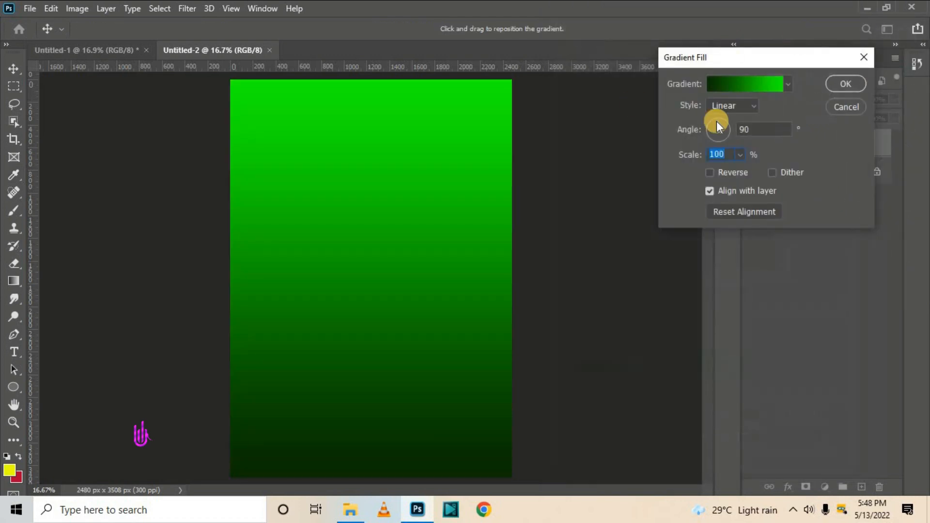
Step: Shift the gradient upward on the canvas so dark green fills the lower part, and apply the gradient fill
drag(399, 363, 431, 286)
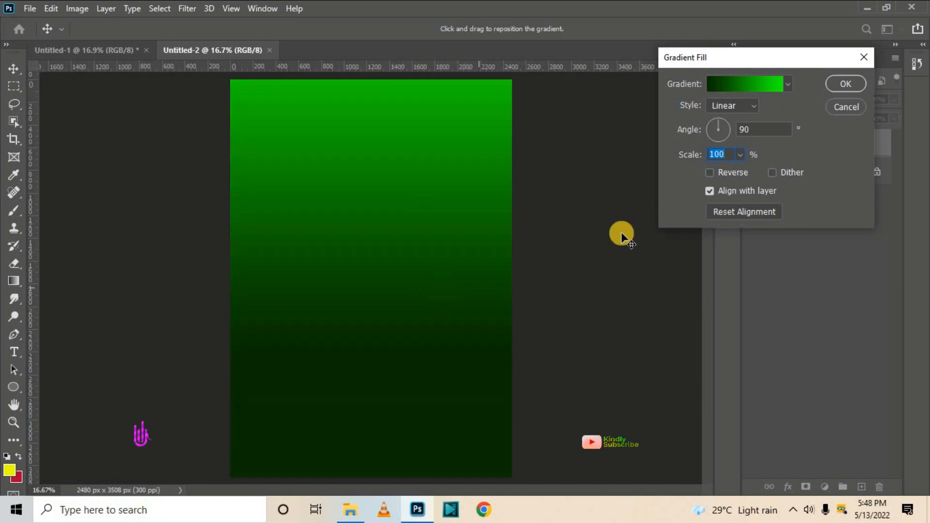
drag(376, 307, 391, 249)
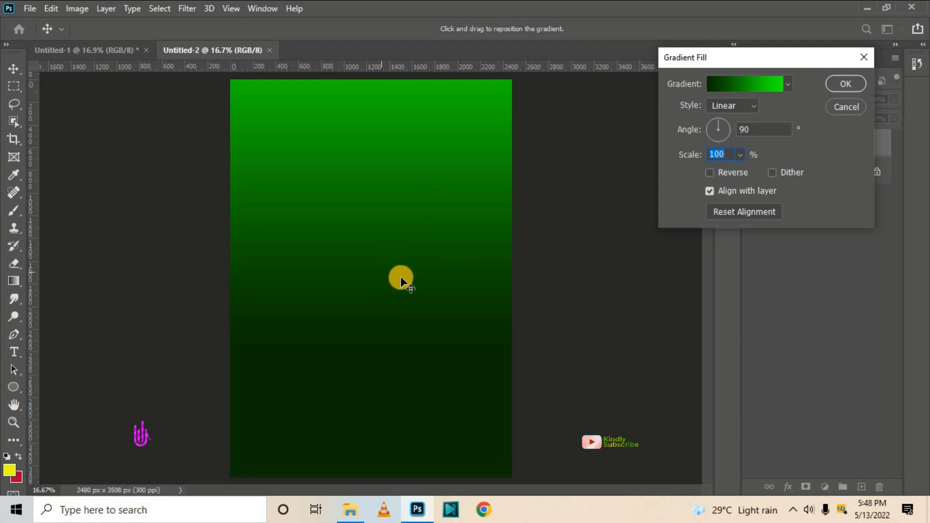
click(846, 83)
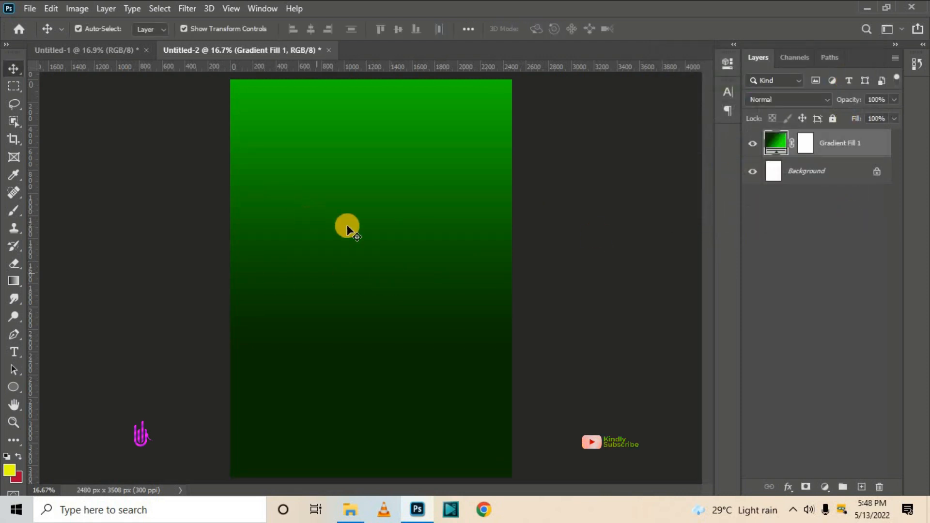
Step: Place the 3-days-3-nights image as an embedded layer and align it with the canvas's top edge
click(34, 10)
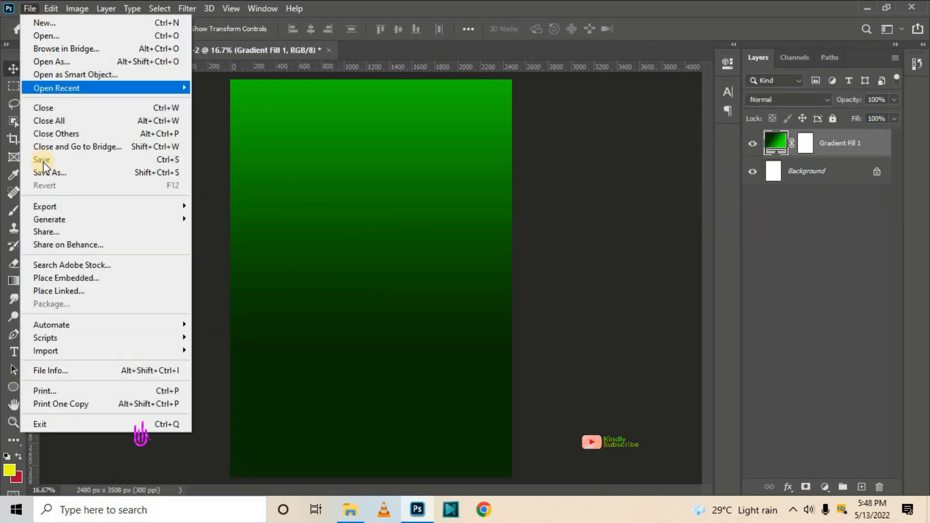
click(56, 277)
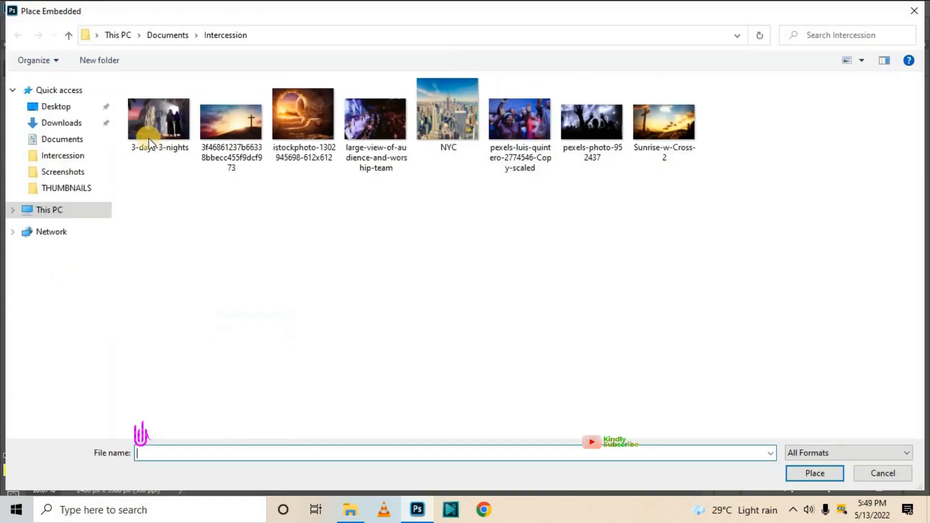
click(161, 129)
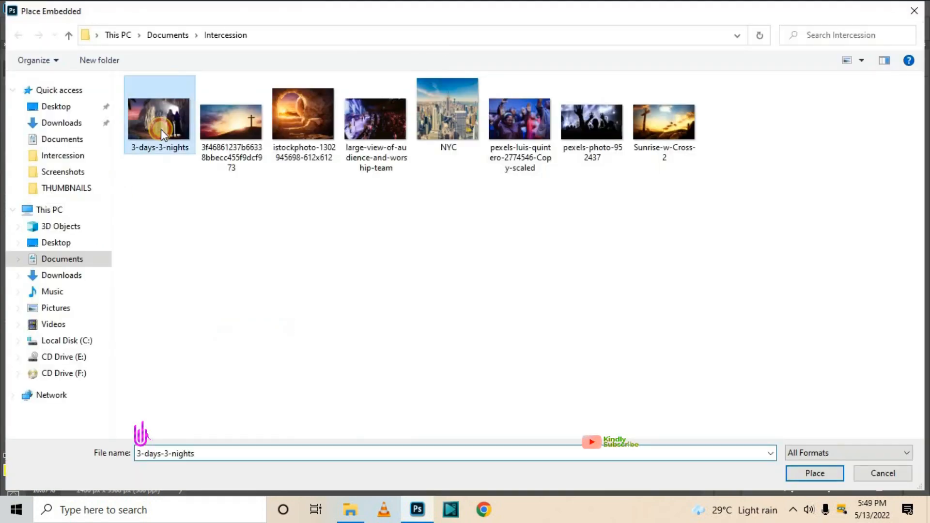
click(839, 474)
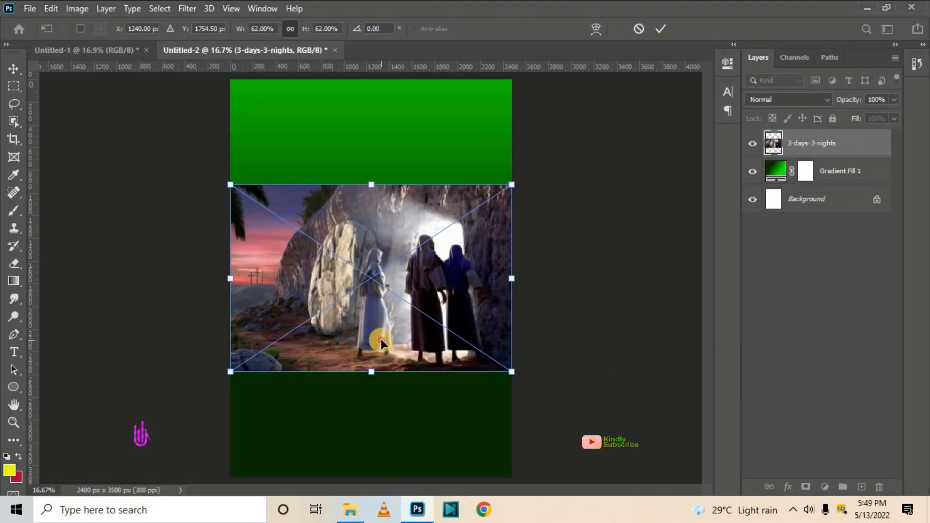
drag(380, 338, 380, 243)
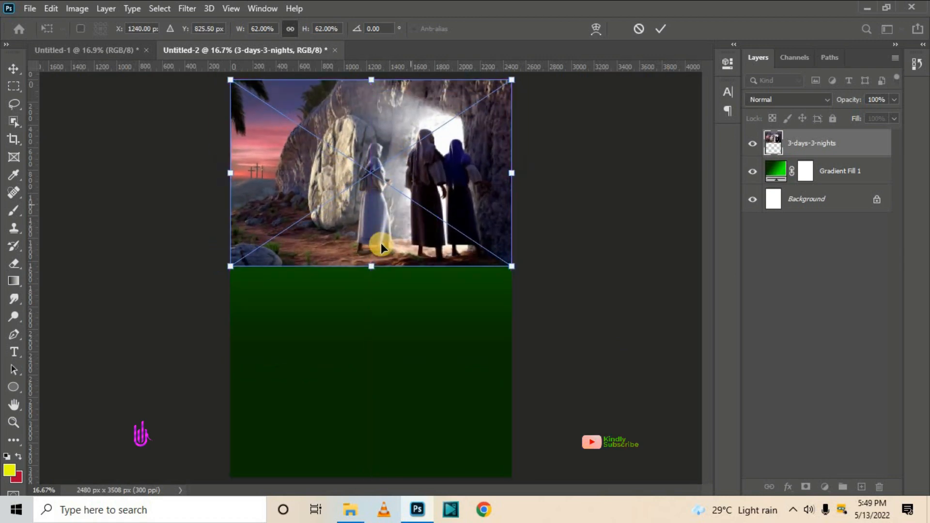
click(662, 30)
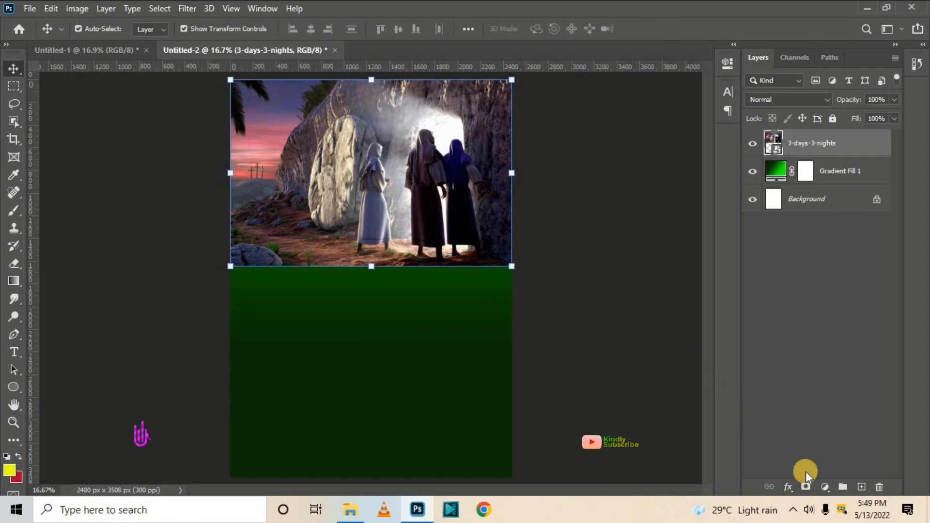
Step: Add a layer mask to the 3-days-3-nights image and fade its lower half with a linear black-to-white gradient
click(806, 487)
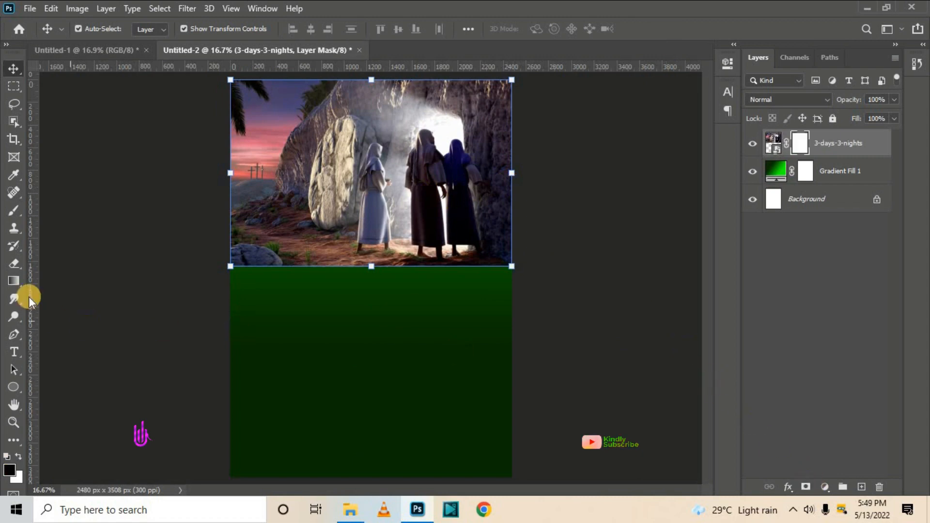
click(14, 263)
click(14, 281)
click(66, 277)
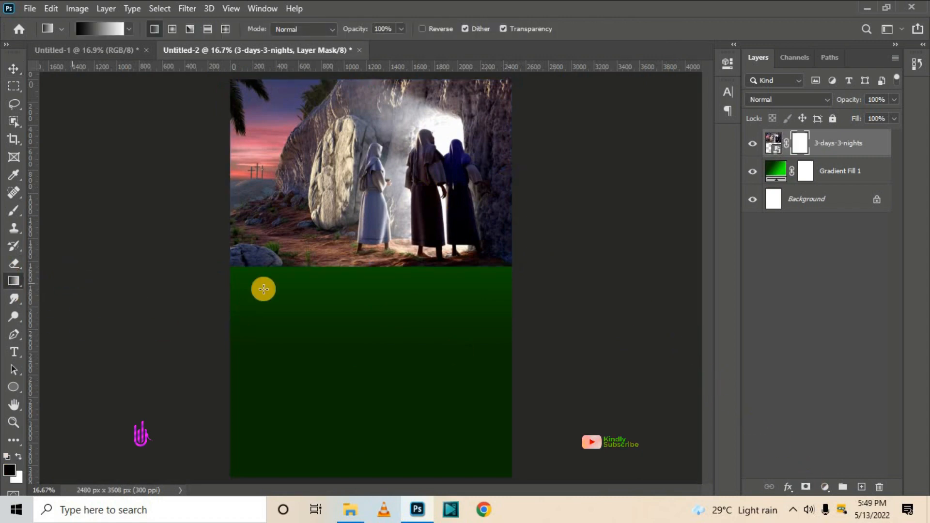
drag(371, 258, 381, 159)
click(8, 69)
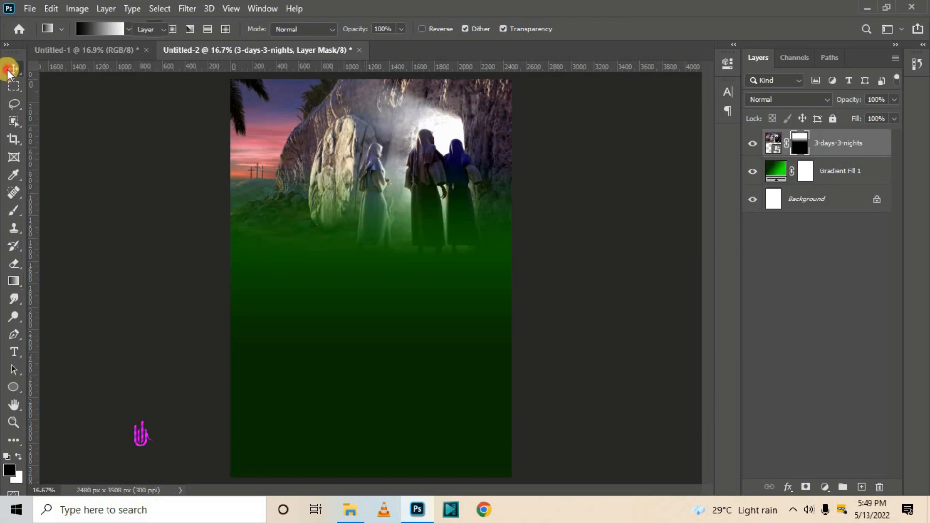
Step: Set the blend mode of the 3-days-3-nights layer to Luminosity
click(777, 147)
click(771, 99)
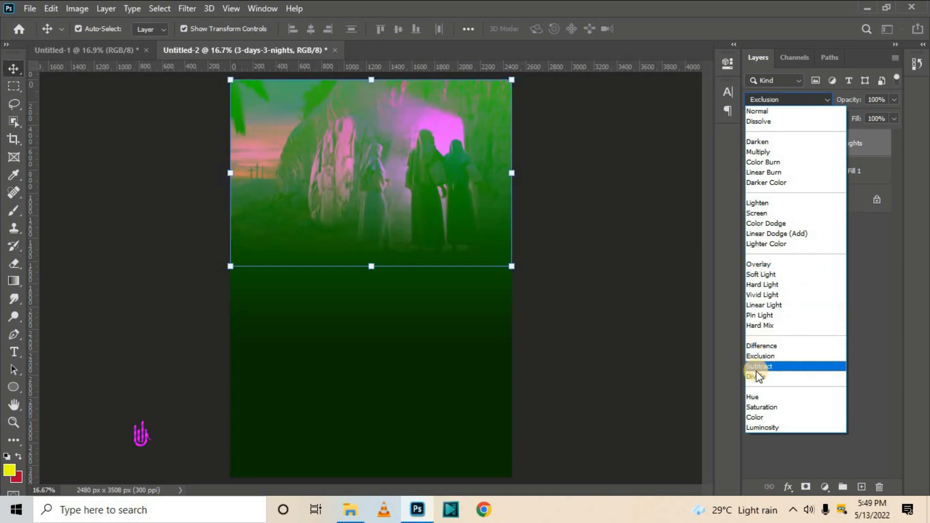
click(781, 429)
click(590, 189)
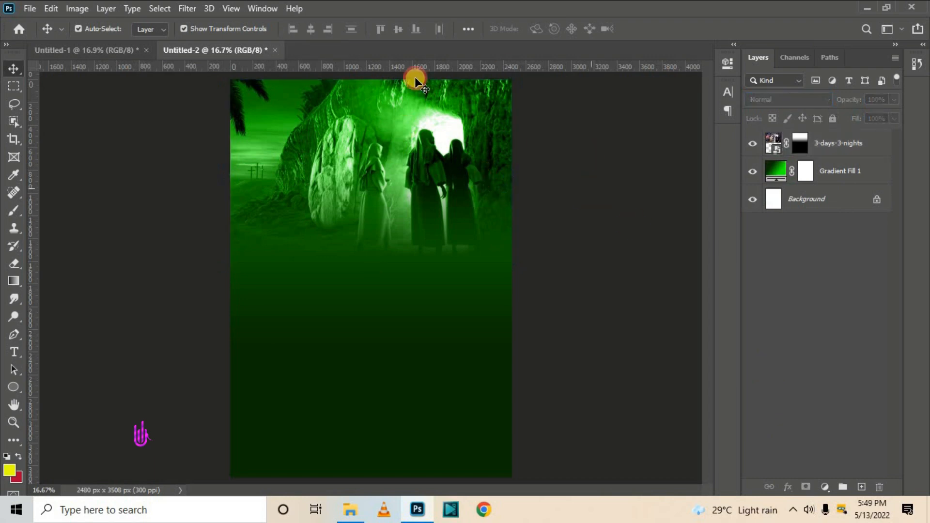
click(845, 145)
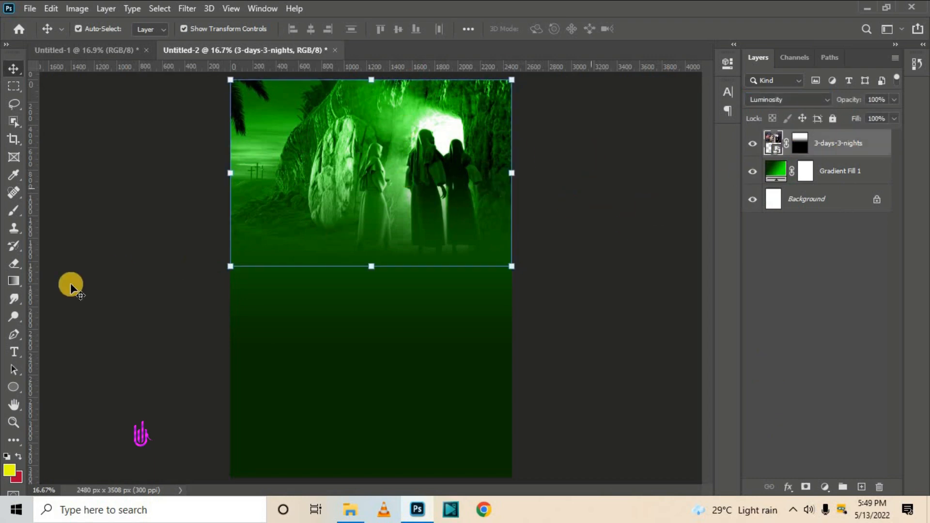
Step: Add the white text EASTER in Montserrat Black Italic, 80 pt, just below the picture
click(16, 356)
click(53, 352)
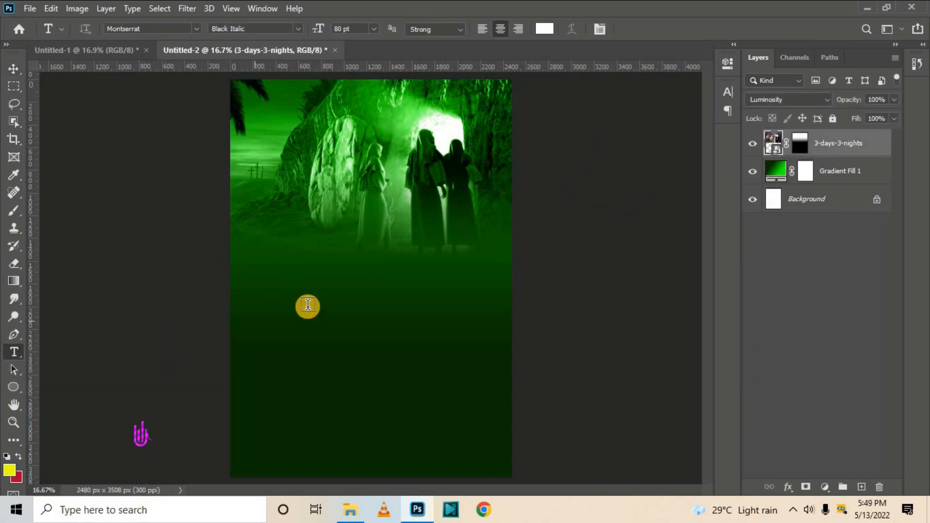
click(373, 286)
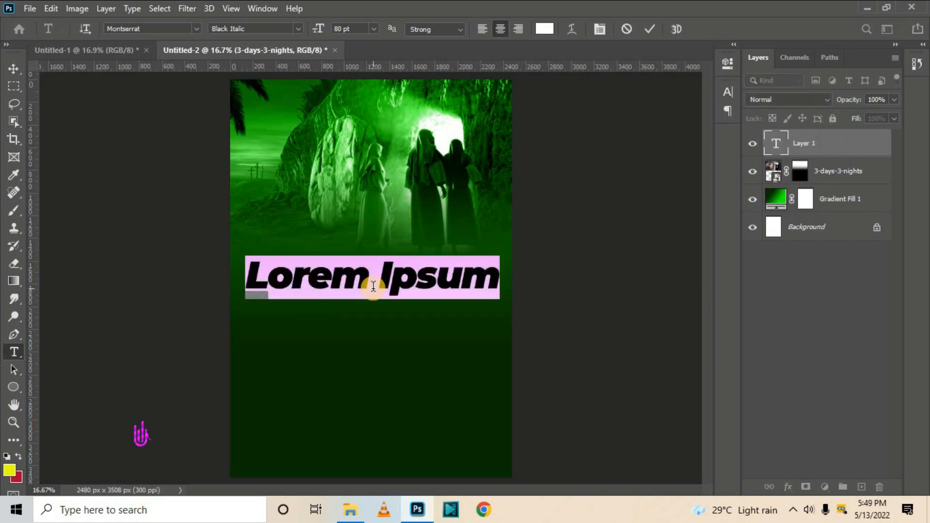
text(EAS)
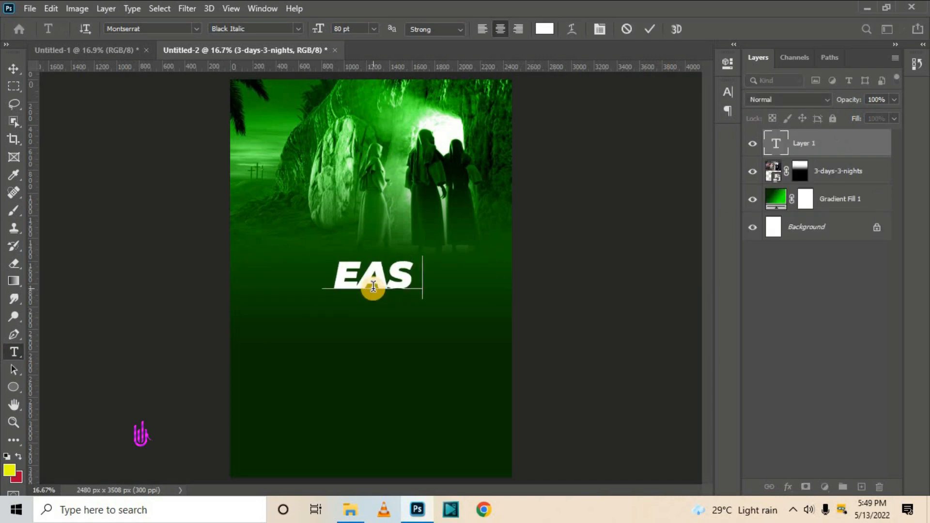
text(TER)
click(649, 26)
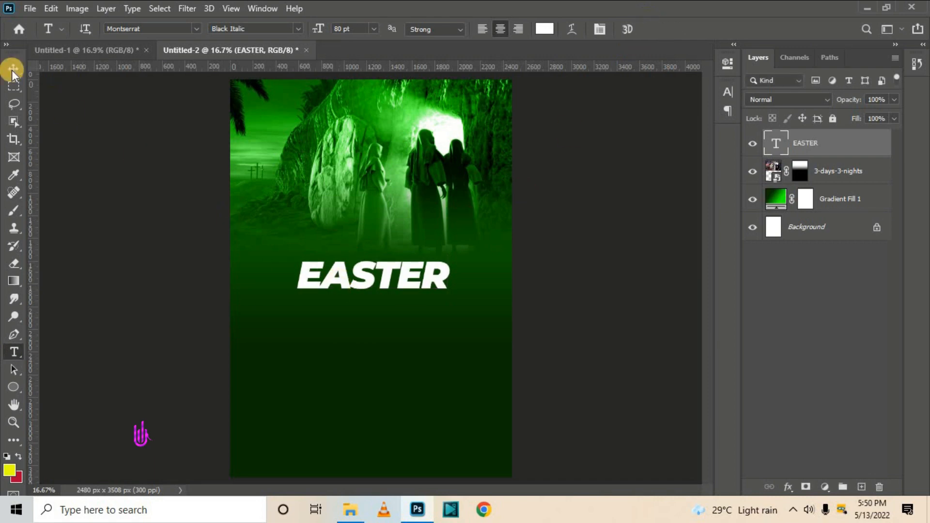
Step: Scale the EASTER text to about 121% and position it just below the faded picture, roughly centred across the canvas
click(13, 68)
click(50, 8)
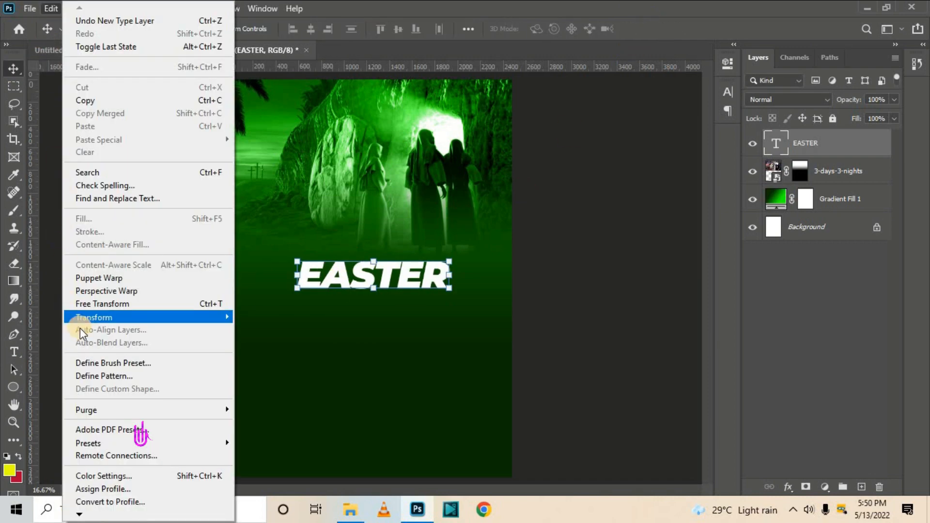
click(106, 305)
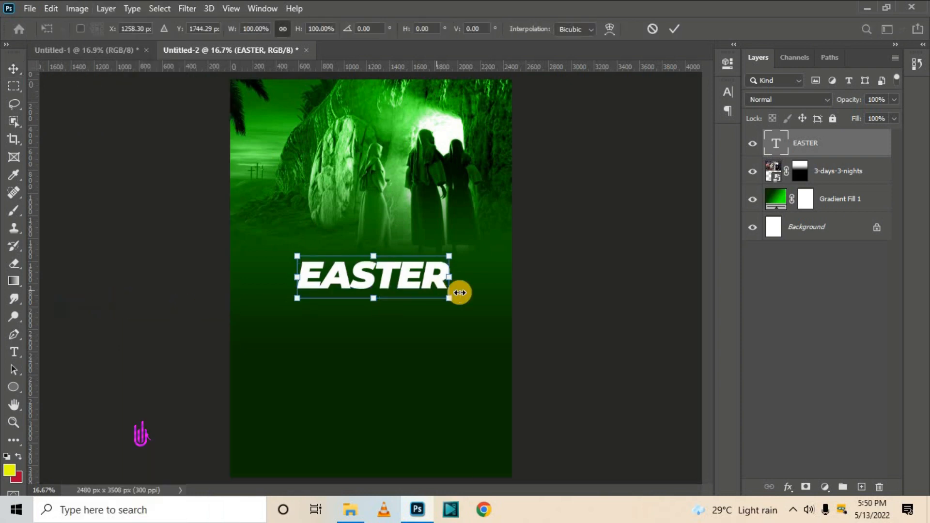
drag(452, 299, 481, 319)
drag(412, 295, 401, 273)
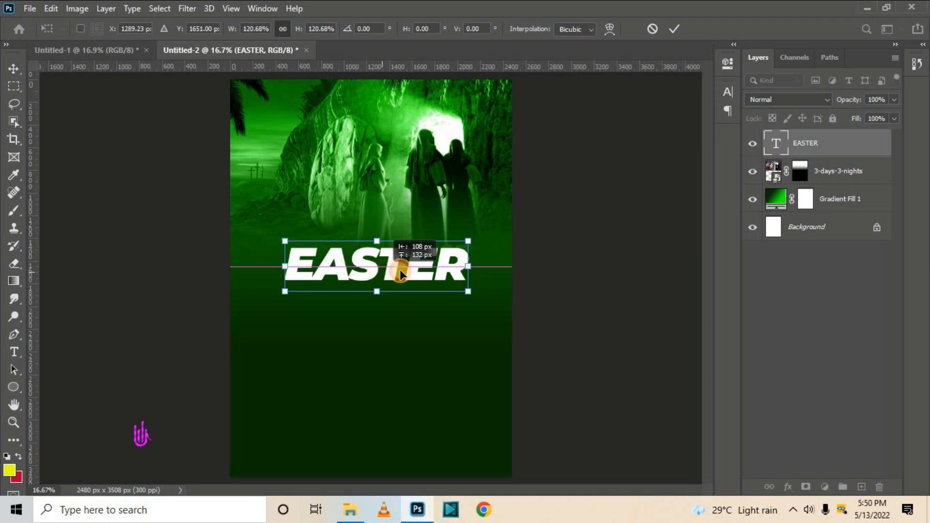
click(669, 31)
click(556, 193)
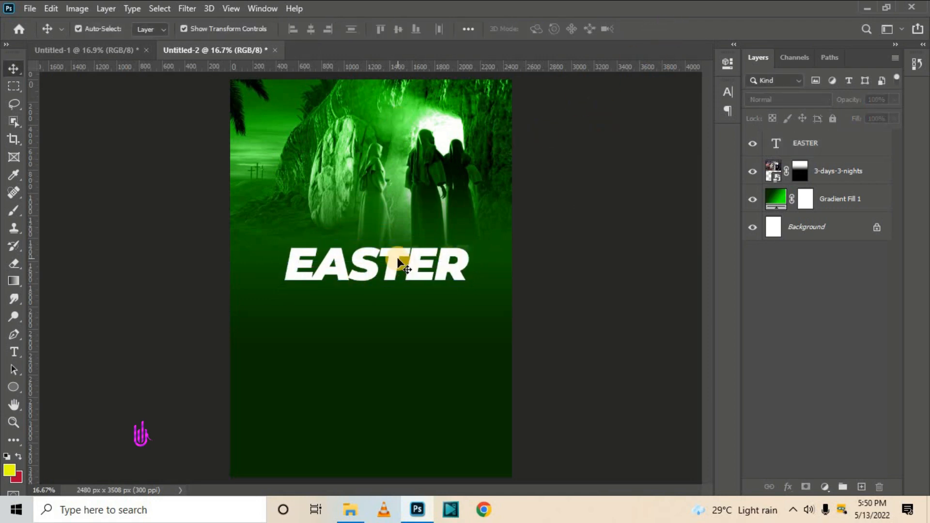
mouse_move(397, 264)
mouse_down()
mouse_move(399, 339)
mouse_move(396, 271)
mouse_up()
click(556, 192)
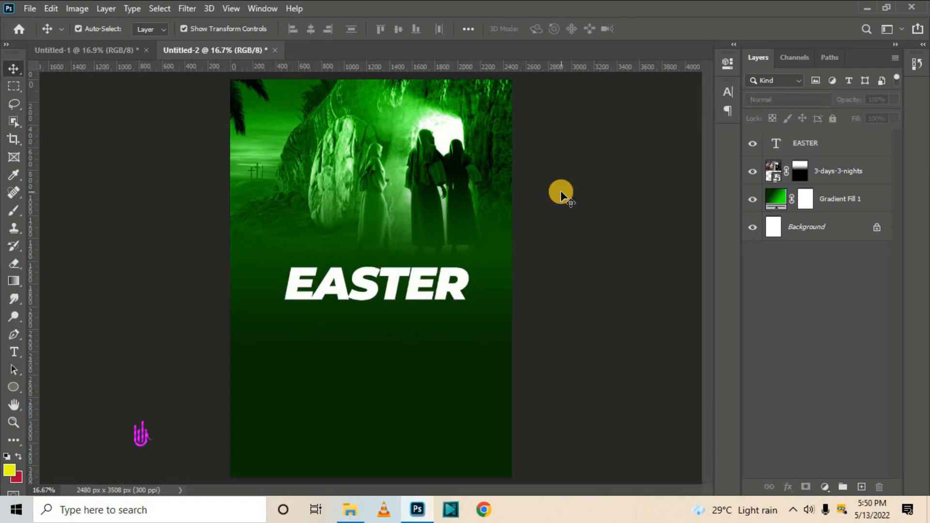
Step: Group the EASTER, 3-days-3-nights and gradient fill layers, and hide the group
click(851, 202)
shift+click(837, 146)
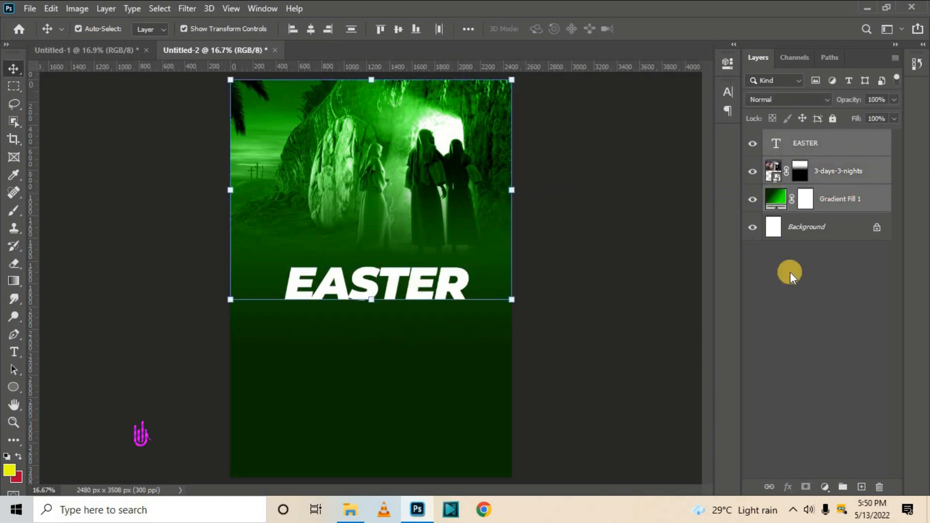
click(843, 486)
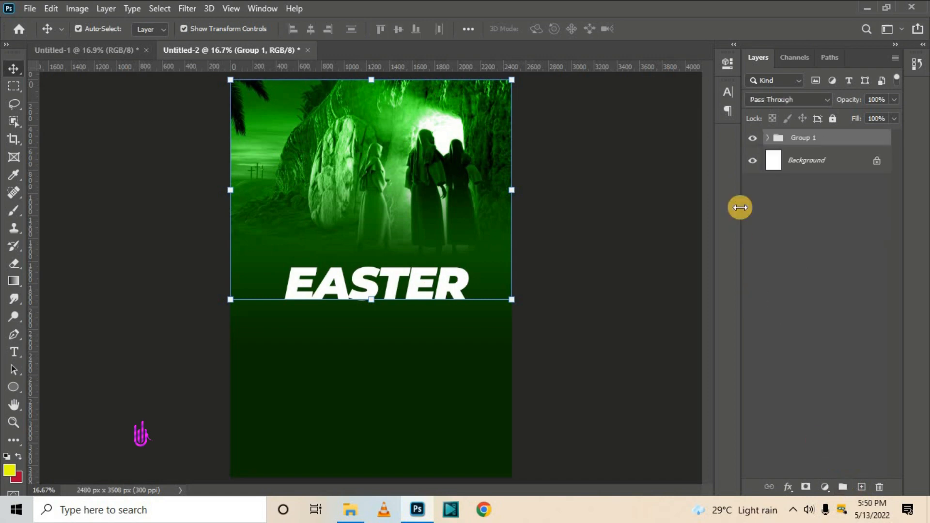
click(752, 138)
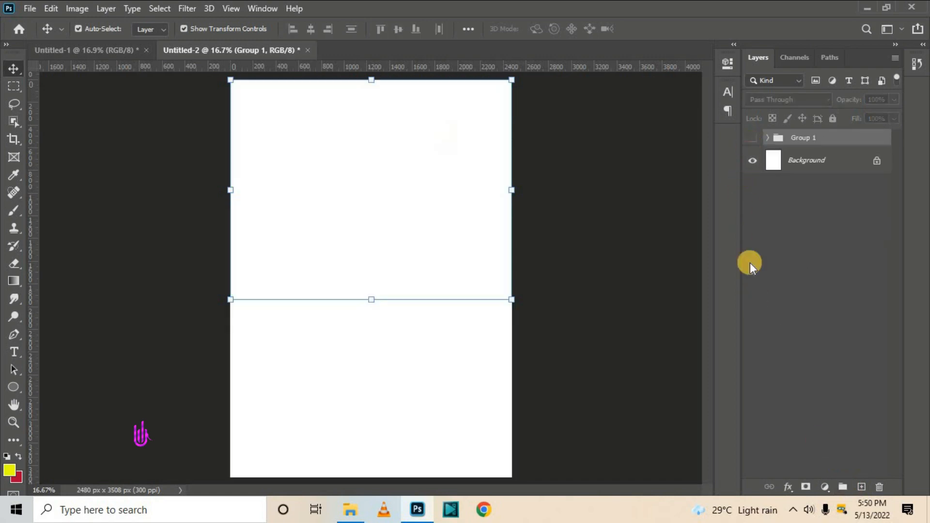
Step: Add a gradient fill layer directly above the Background layer, with Linear style and a 90° angle
click(806, 173)
click(824, 489)
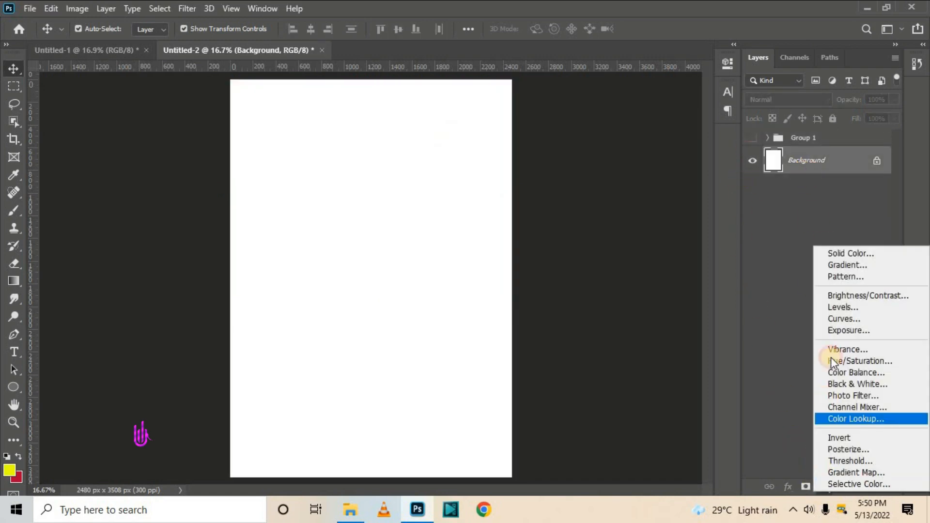
click(830, 265)
click(738, 112)
click(741, 117)
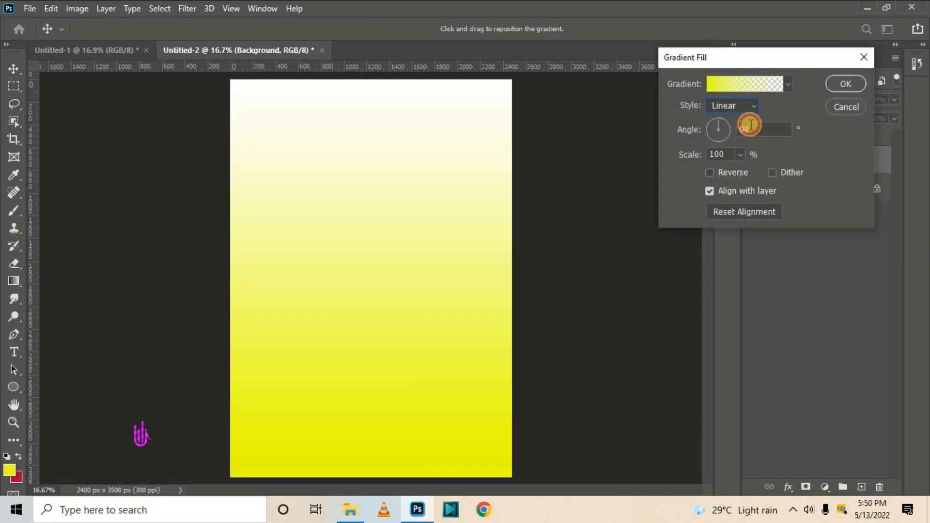
click(723, 139)
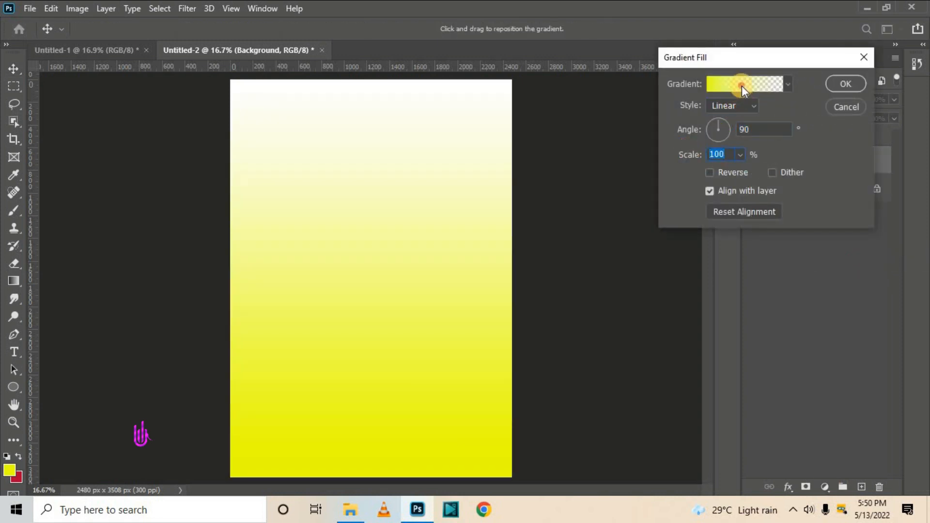
Step: Set the gradient's starting colour stop to dark navy 000427
click(742, 86)
click(569, 386)
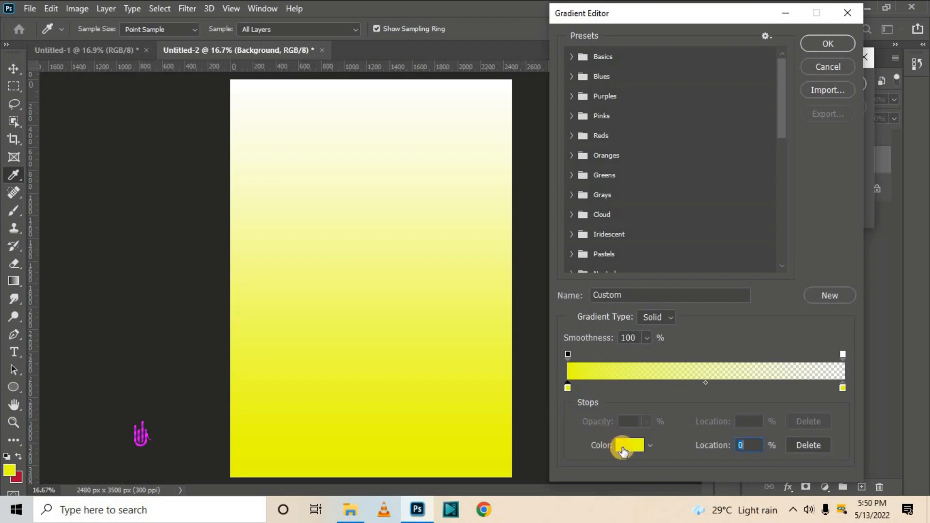
click(623, 448)
click(758, 124)
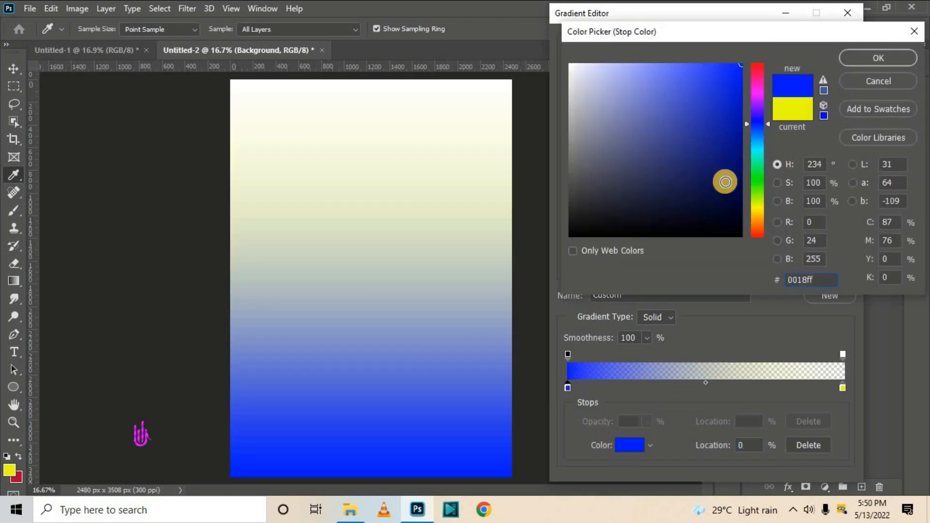
drag(722, 183, 741, 211)
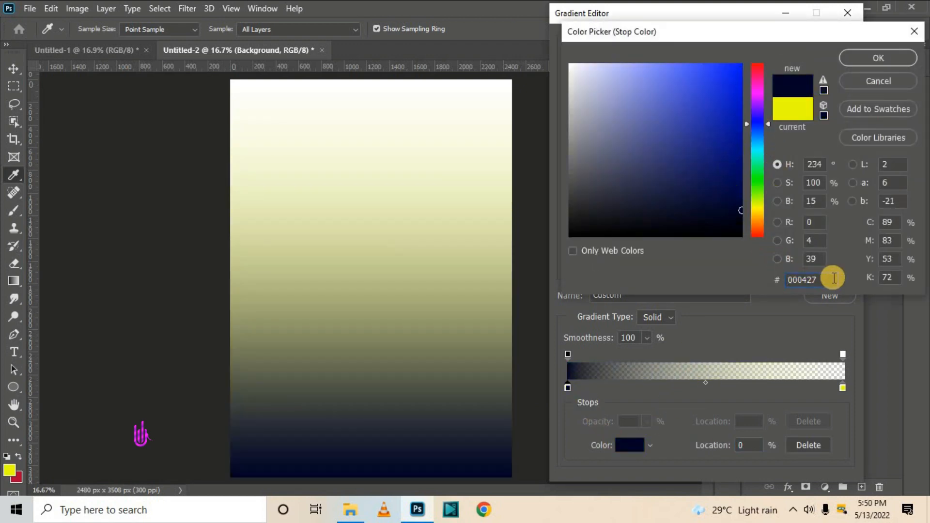
drag(834, 278, 768, 278)
click(856, 62)
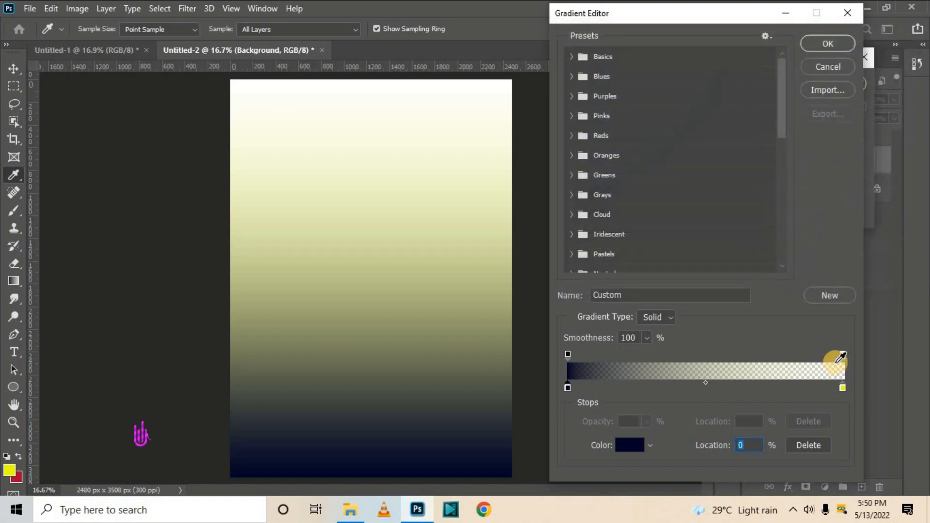
Step: Remove the gradient's transparent end stop, set its end colour to blue 1800ff, and apply the fill
drag(842, 355, 850, 387)
click(842, 384)
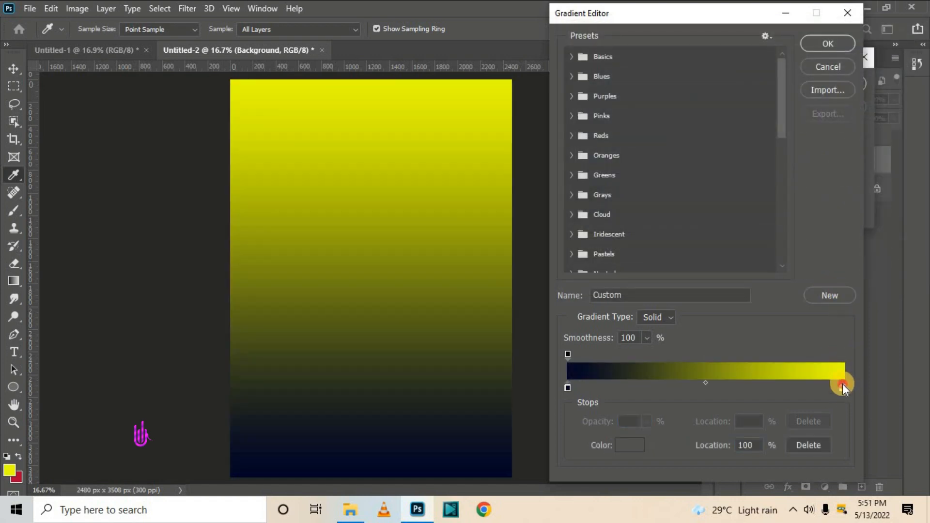
click(628, 445)
click(759, 118)
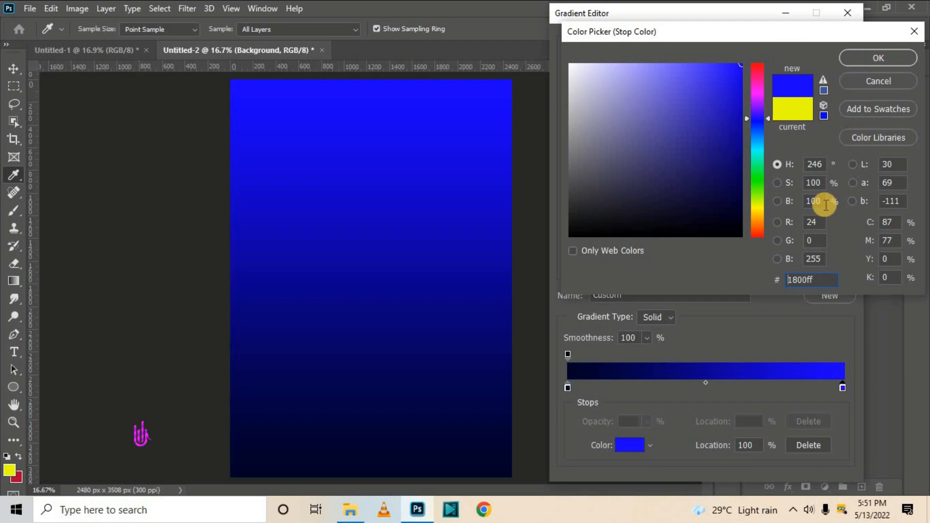
double_click(808, 280)
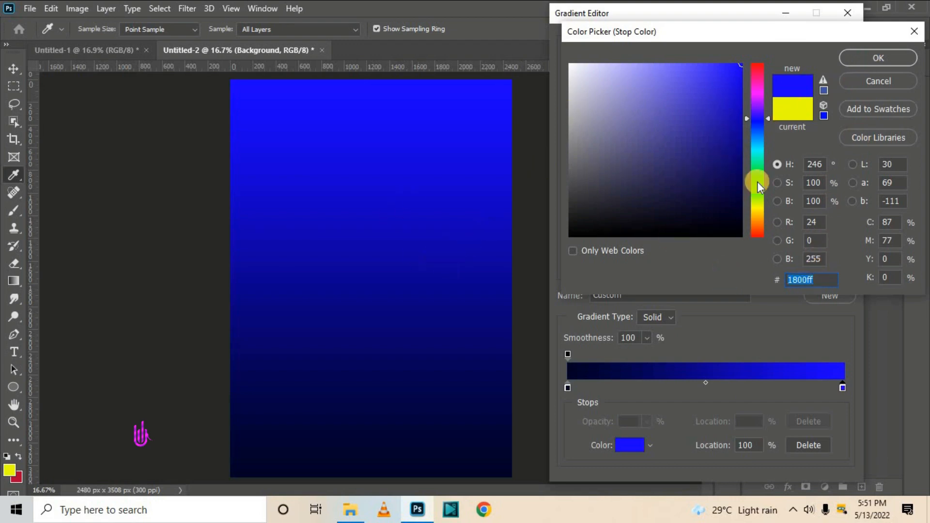
click(860, 59)
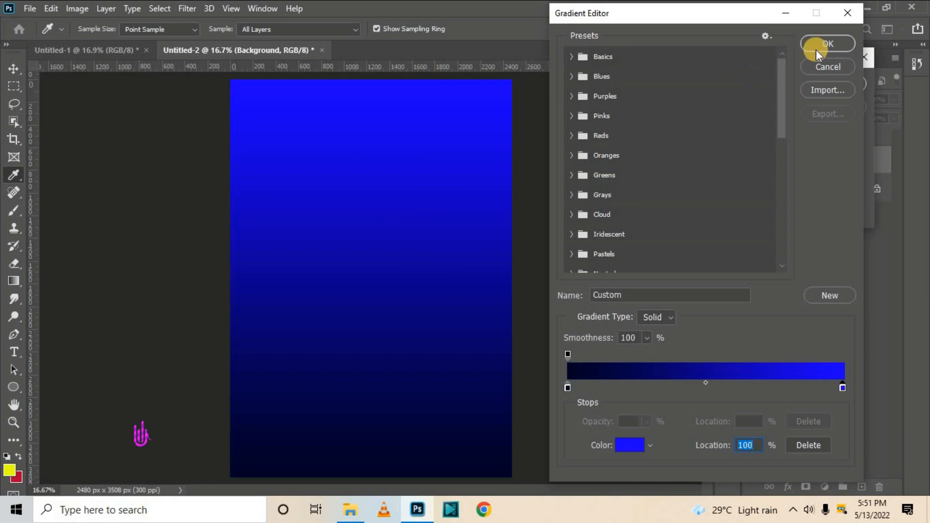
click(817, 51)
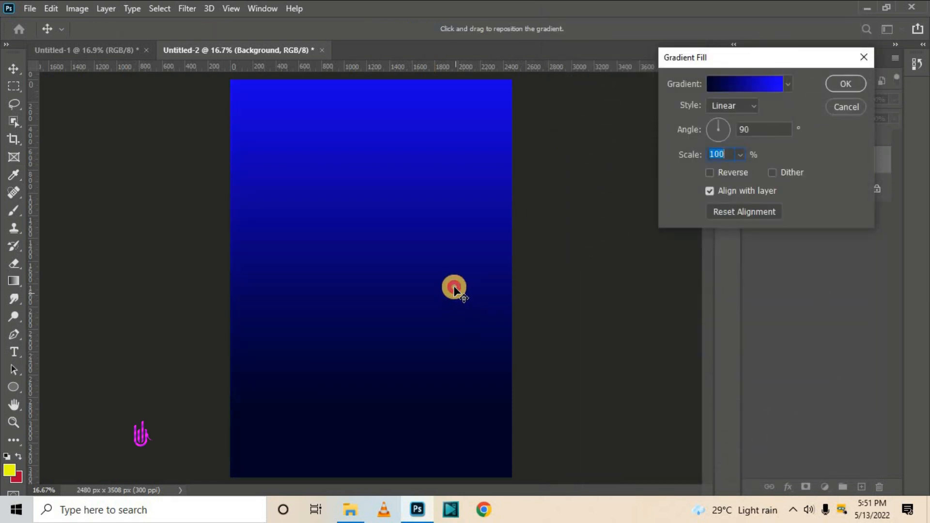
click(842, 83)
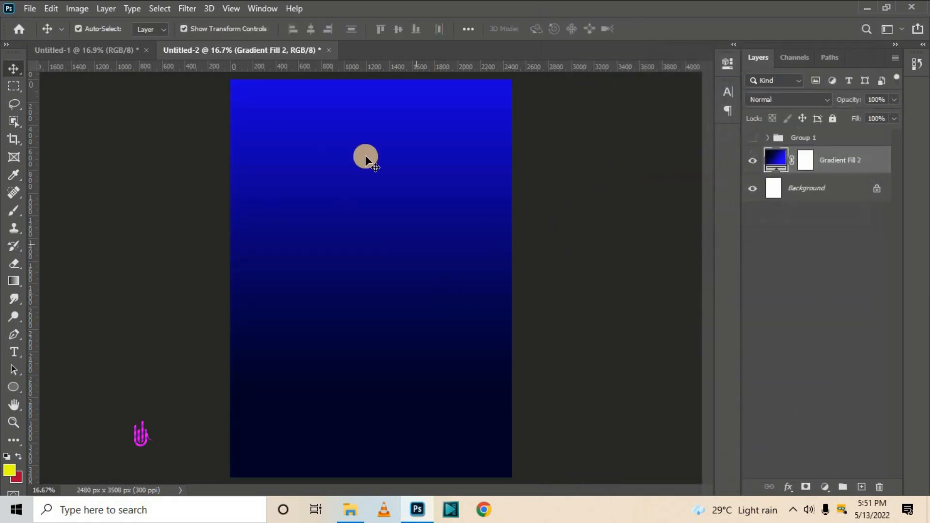
click(32, 9)
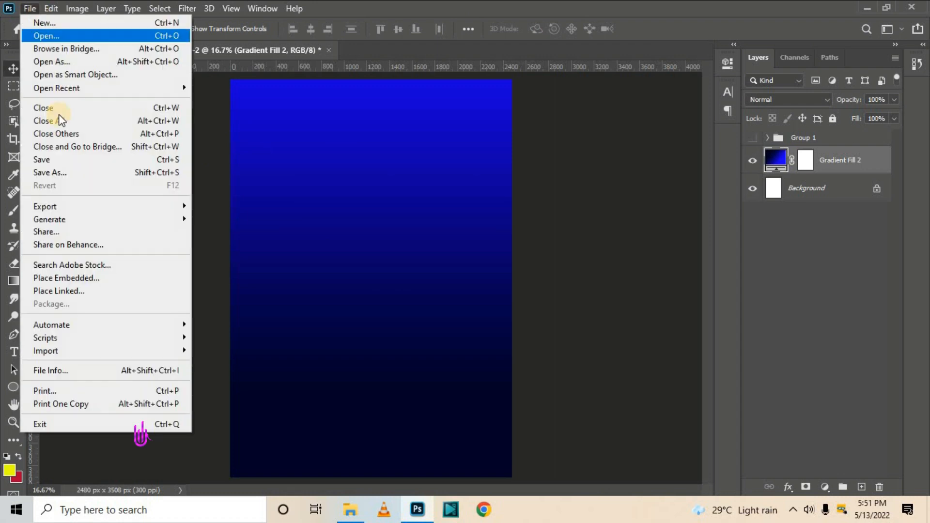
click(57, 278)
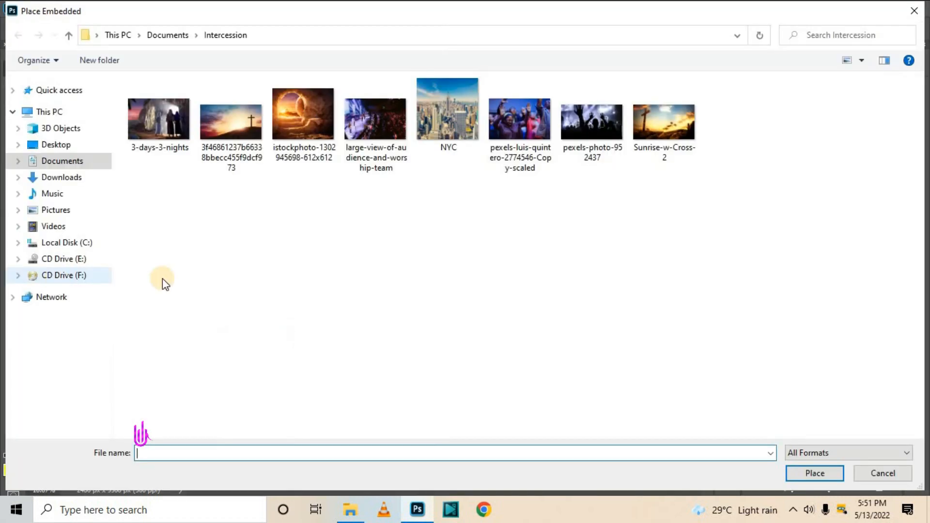
click(310, 120)
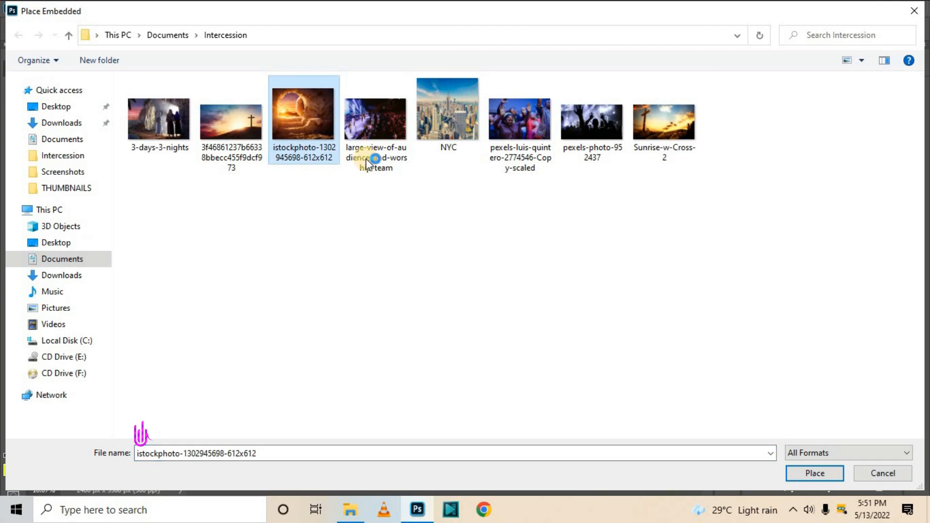
click(813, 473)
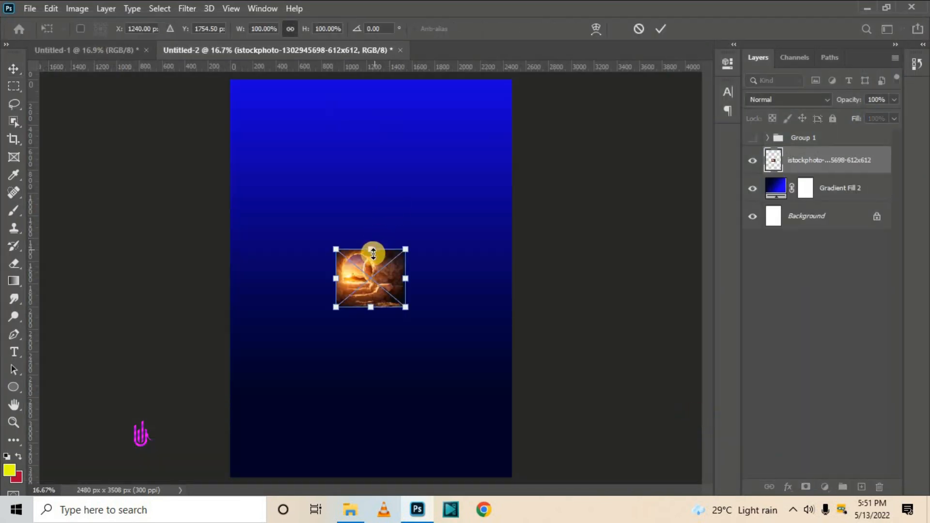
drag(373, 252, 385, 80)
drag(363, 312, 374, 325)
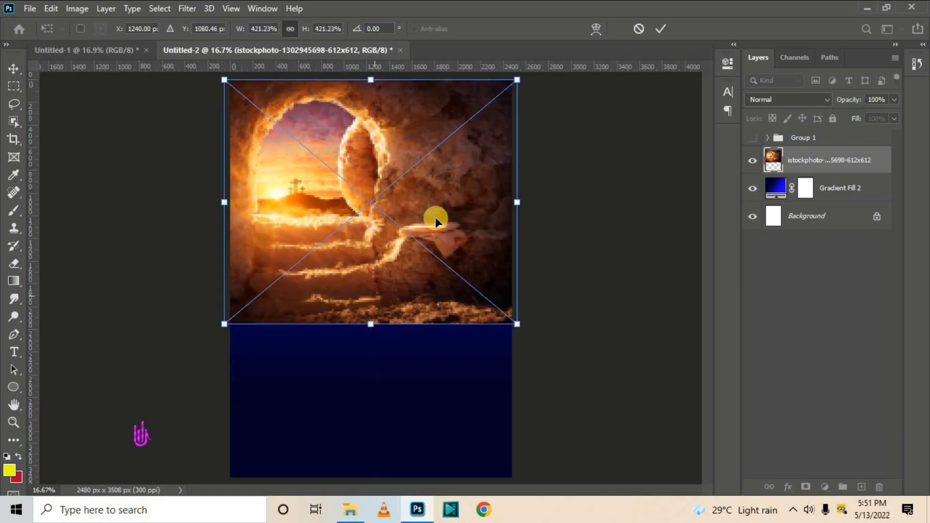
click(670, 34)
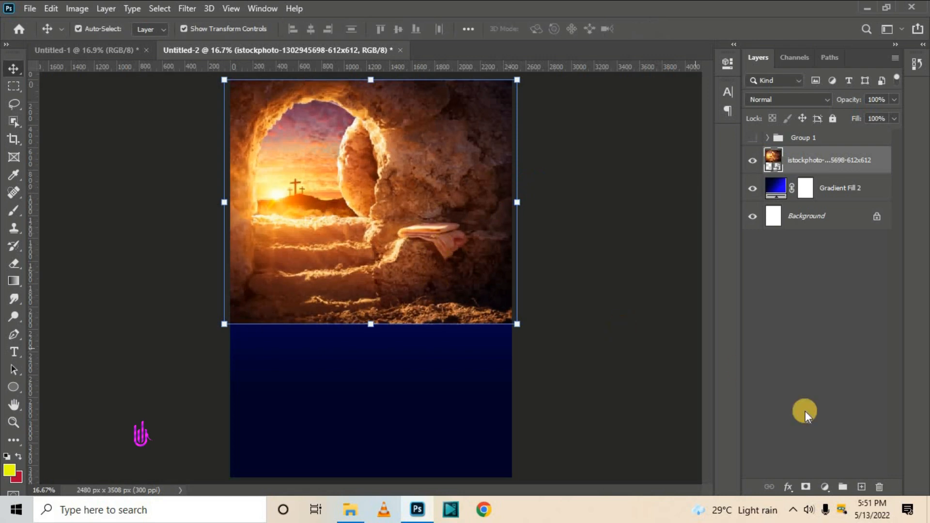
Step: Add a mask to the empty-tomb picture and fade its lower part with an upward black-to-white gradient
click(806, 486)
click(529, 225)
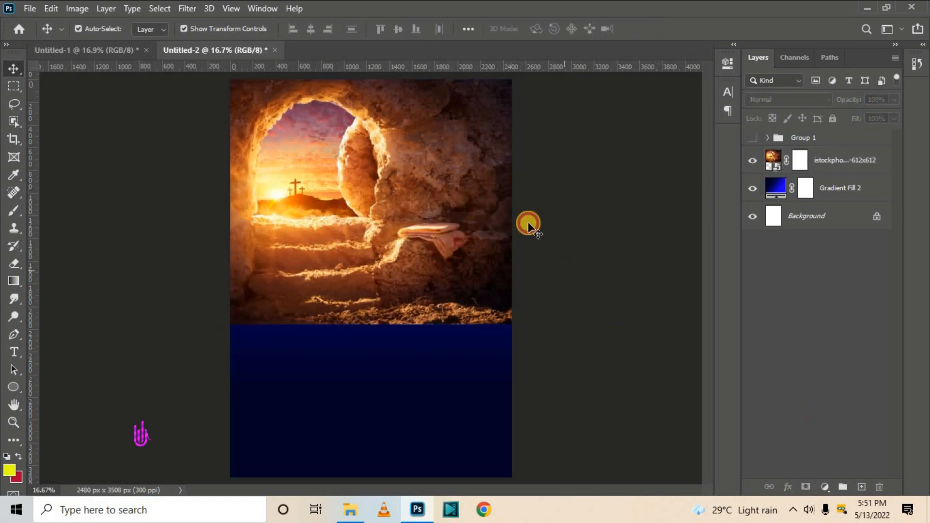
click(800, 160)
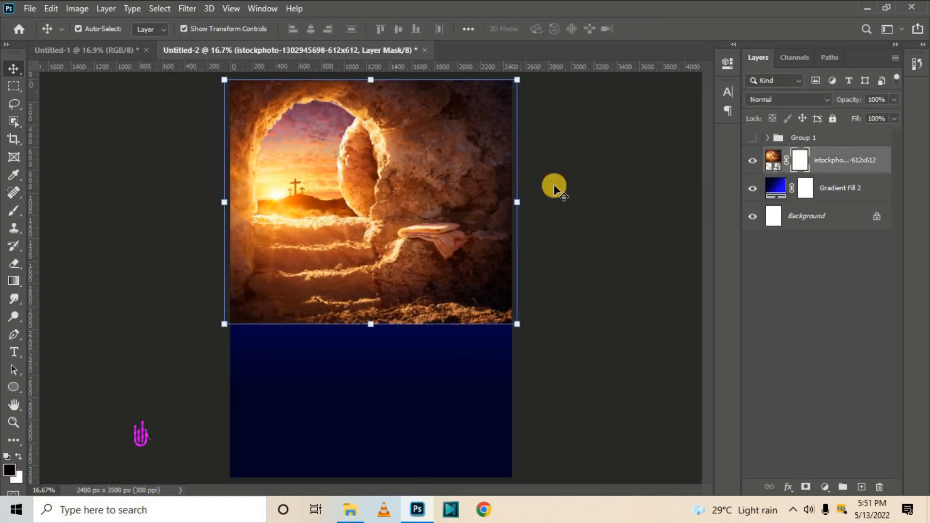
click(14, 281)
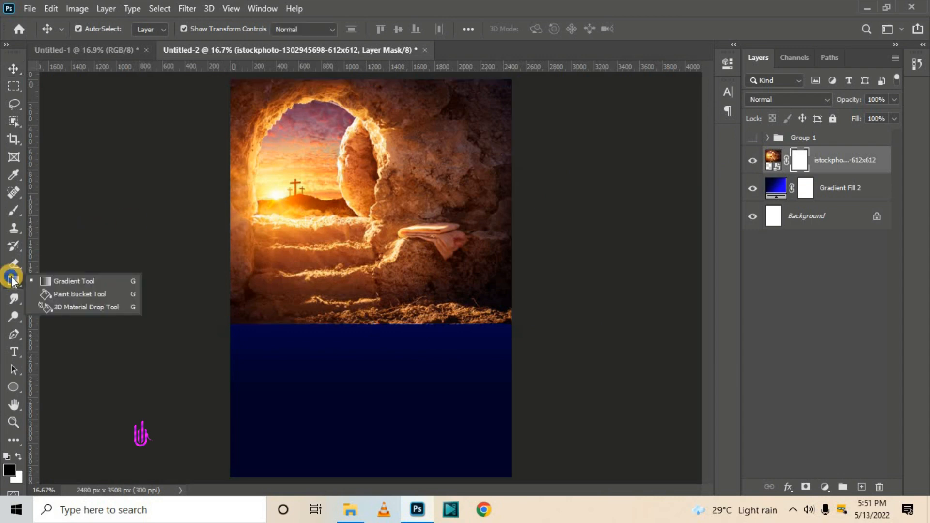
click(80, 284)
drag(376, 309, 407, 134)
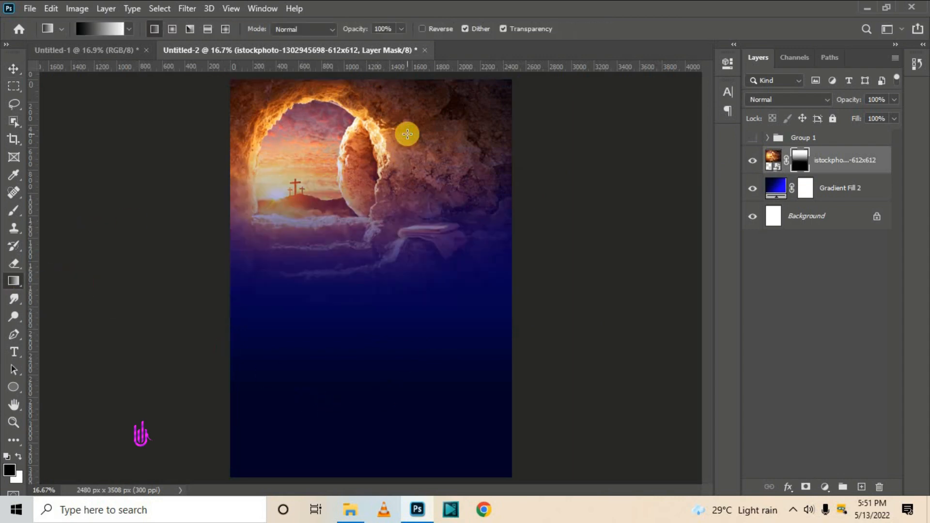
click(14, 66)
click(584, 118)
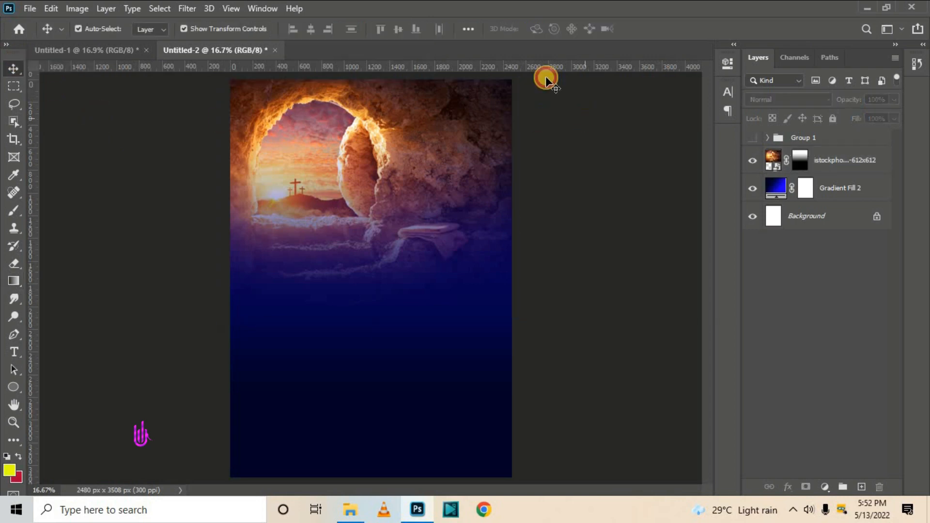
Step: Group the empty-tomb picture layer with the blue gradient fill layer
click(418, 158)
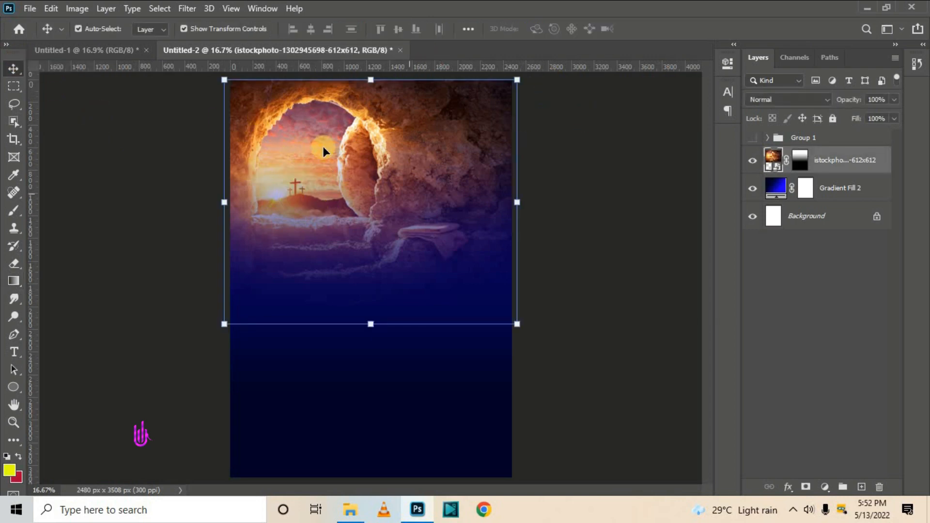
click(866, 195)
shift+click(851, 163)
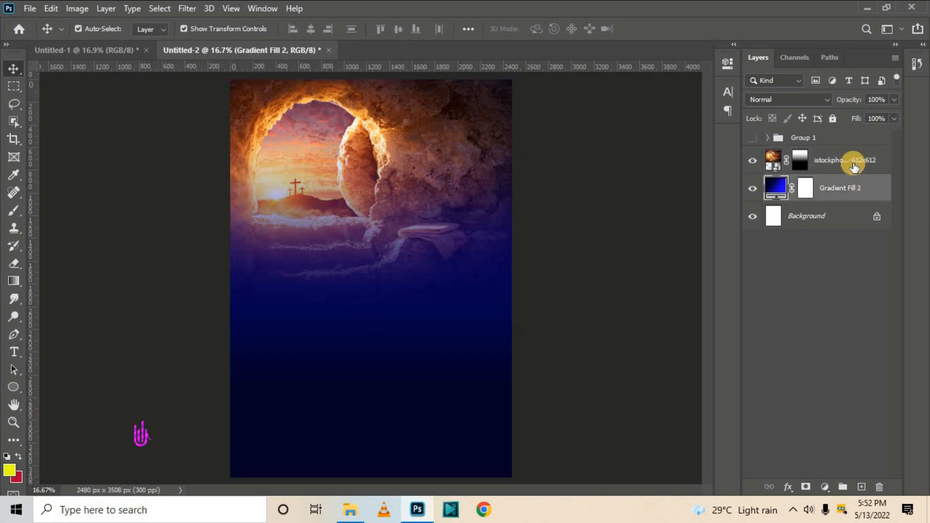
click(837, 487)
Step: Hide Group 2 and add a gradient fill above the Background layer with dark red 380000 as its starting colour
click(804, 187)
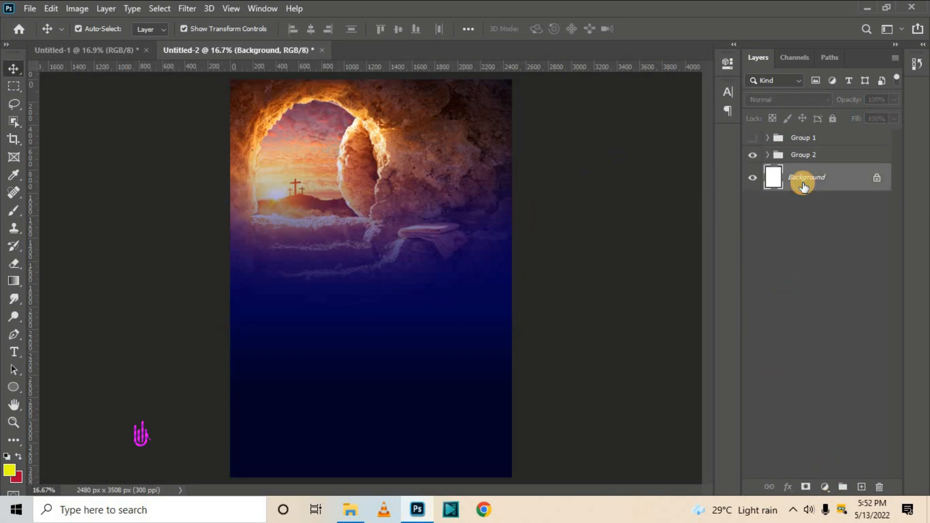
click(826, 488)
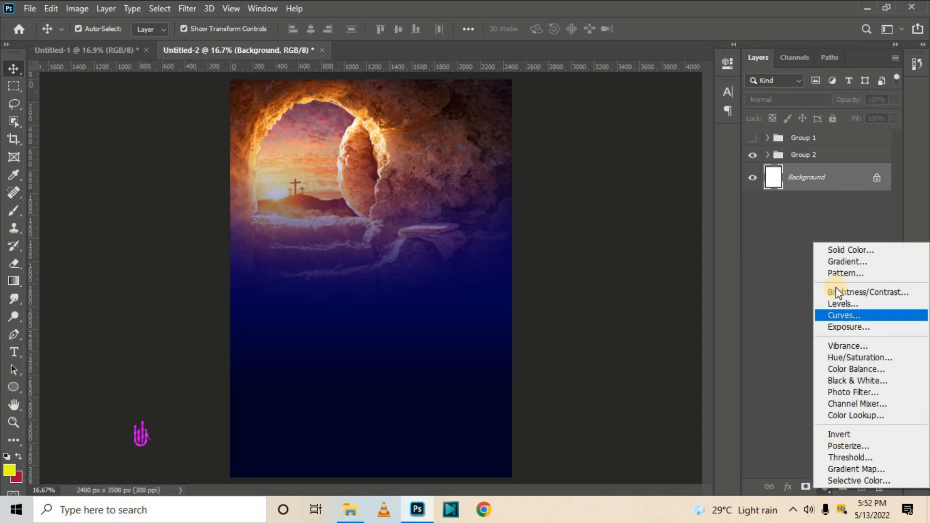
click(834, 260)
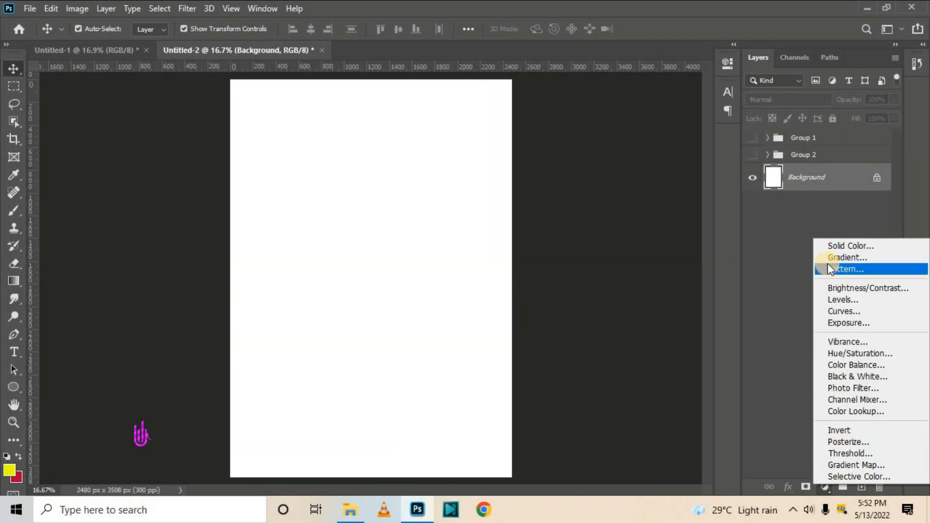
click(827, 265)
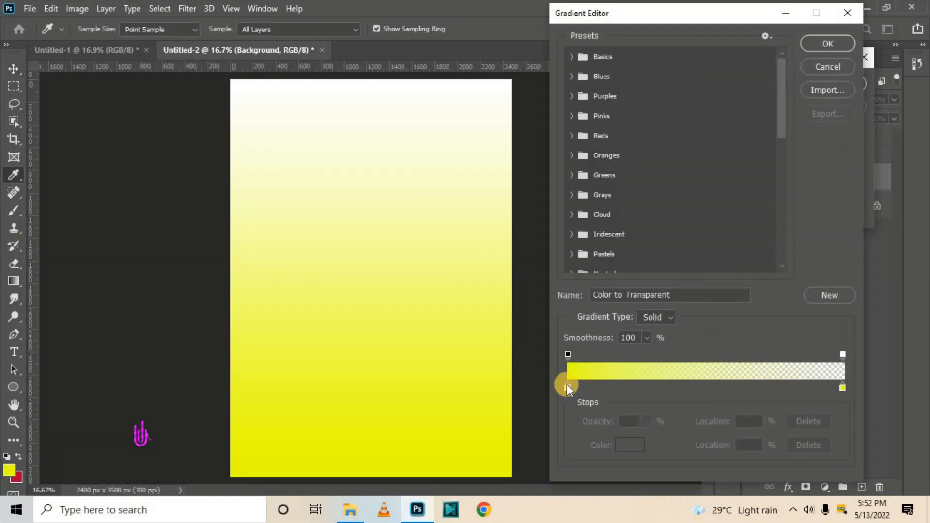
double_click(567, 386)
text(380000)
click(864, 57)
Step: Remove the new gradient's transparent end stop, set its end colour to red ff0000, and apply the fill
drag(843, 354, 837, 395)
double_click(842, 388)
text(ff0000)
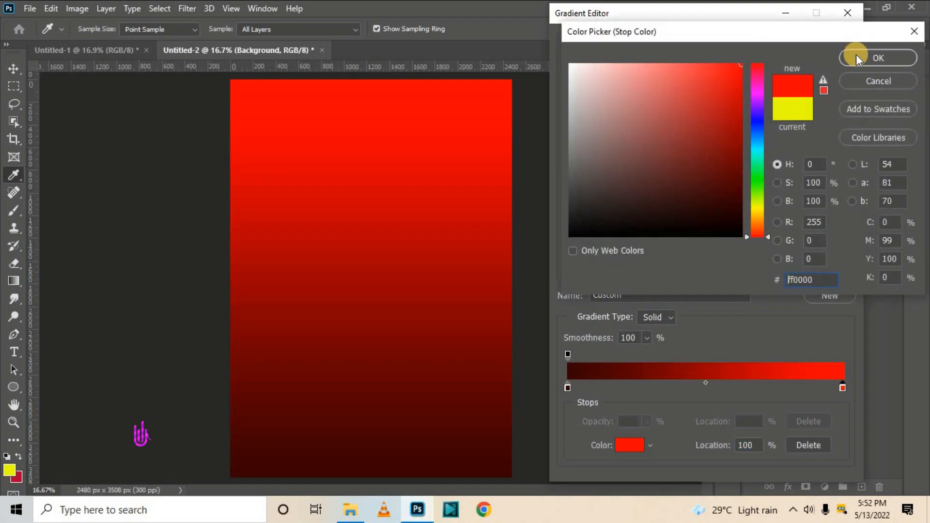
click(856, 56)
click(829, 42)
click(844, 86)
Step: Place the pexels picture of worshippers with raised hands across the canvas's upper part and fade its lower edge with a gradient mask
click(29, 8)
click(73, 335)
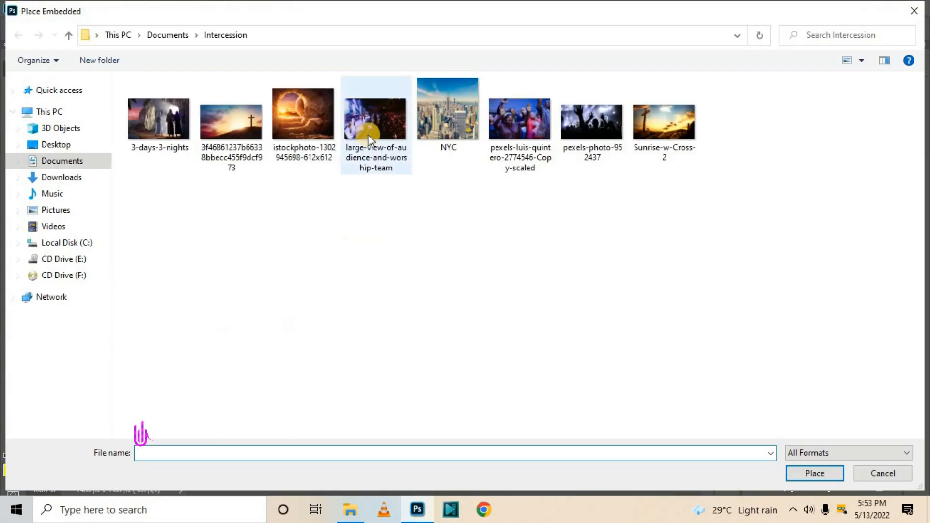
click(521, 115)
click(816, 470)
drag(376, 275, 376, 169)
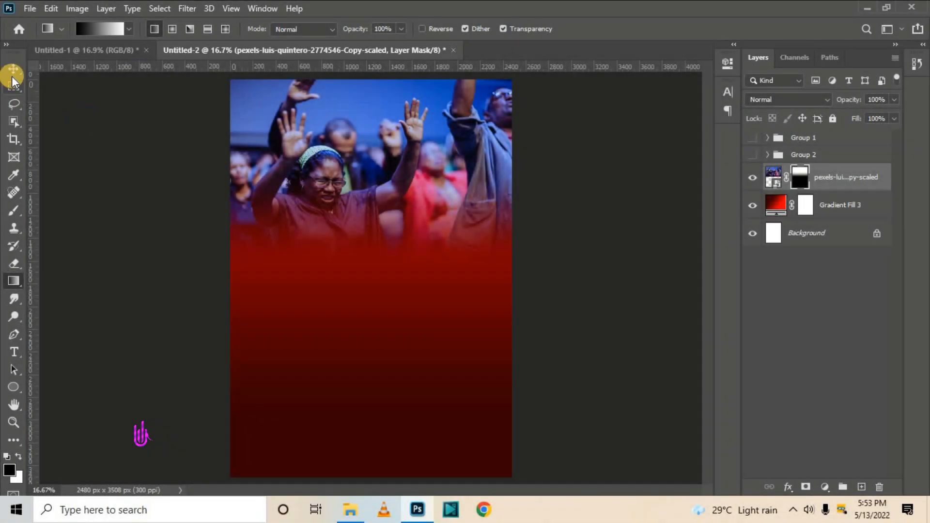
Step: Set the blend mode of the worshippers picture layer to Luminosity
click(13, 71)
click(773, 177)
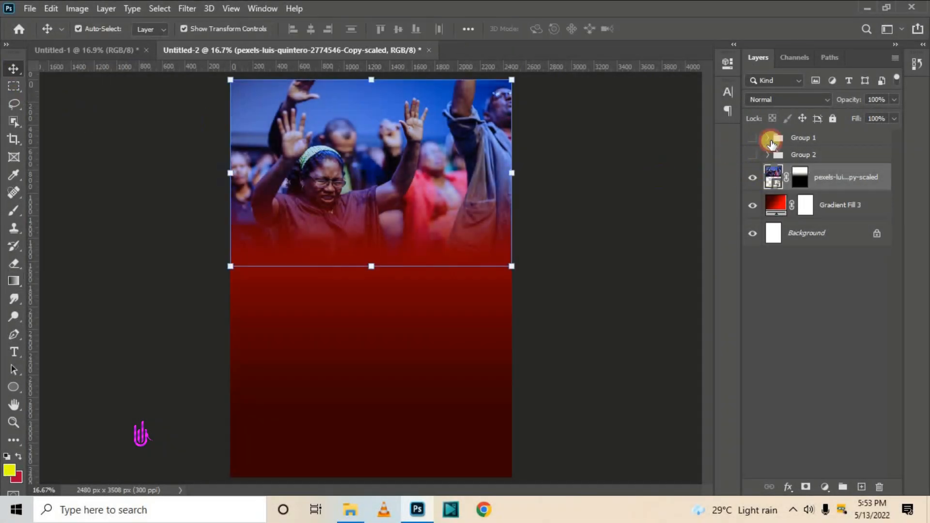
click(758, 99)
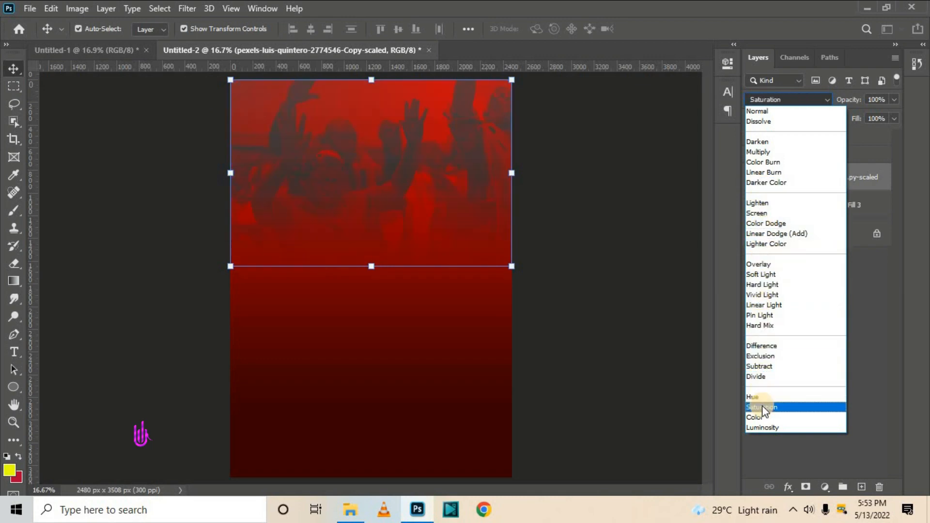
click(761, 428)
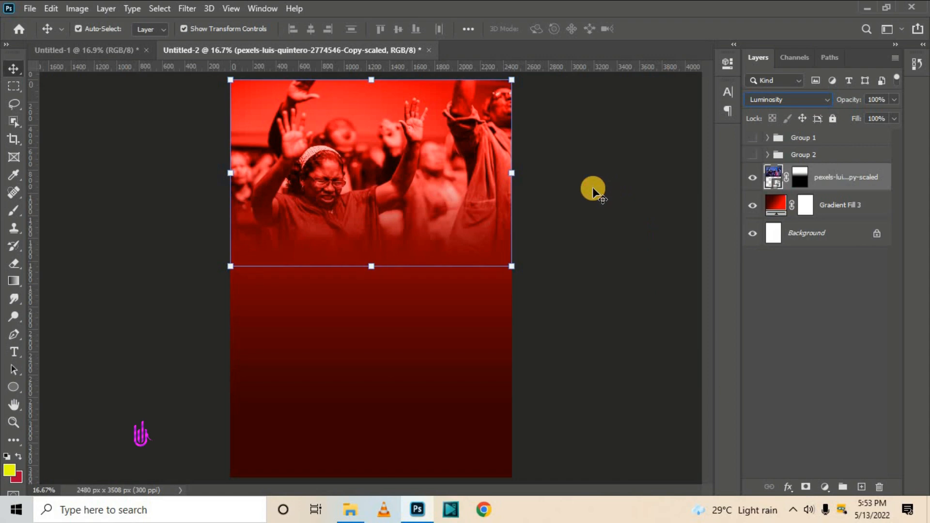
click(579, 166)
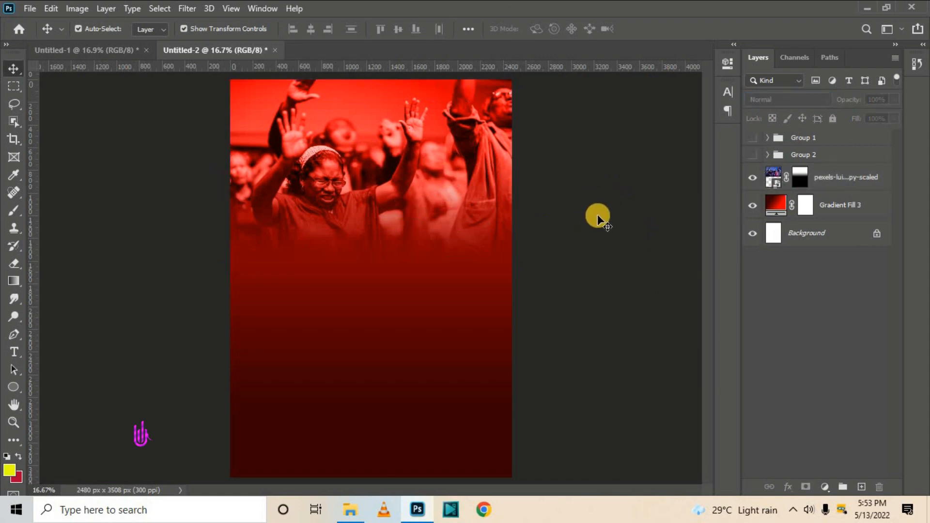
Step: Select Group 1 and start saving the document under a new name with Save As
click(799, 138)
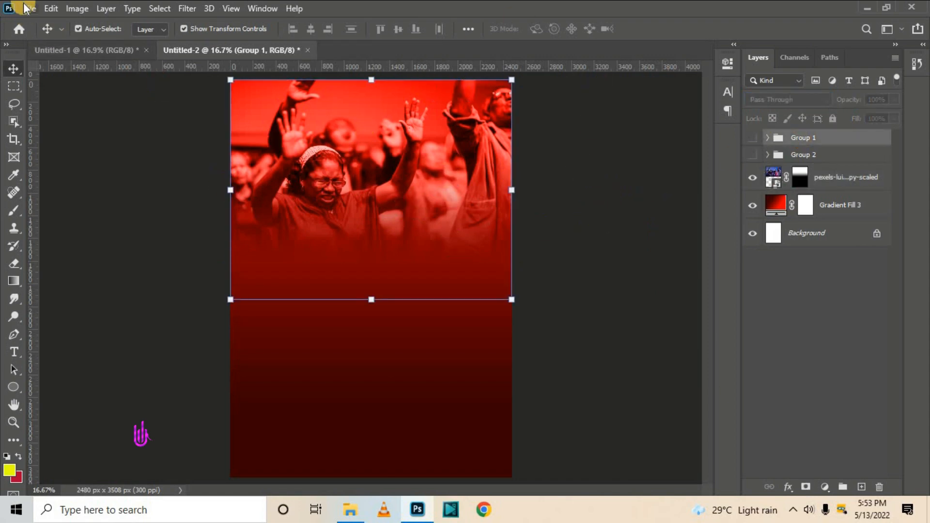
click(25, 8)
click(55, 173)
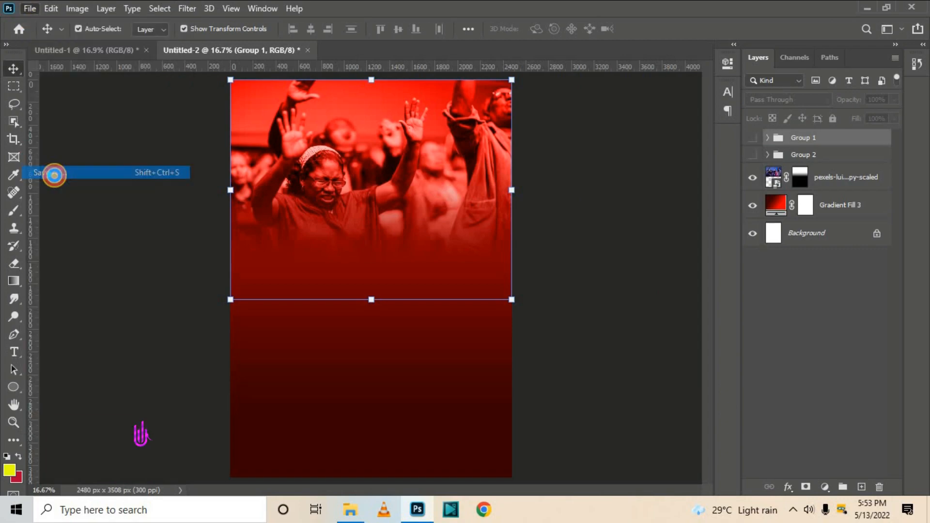